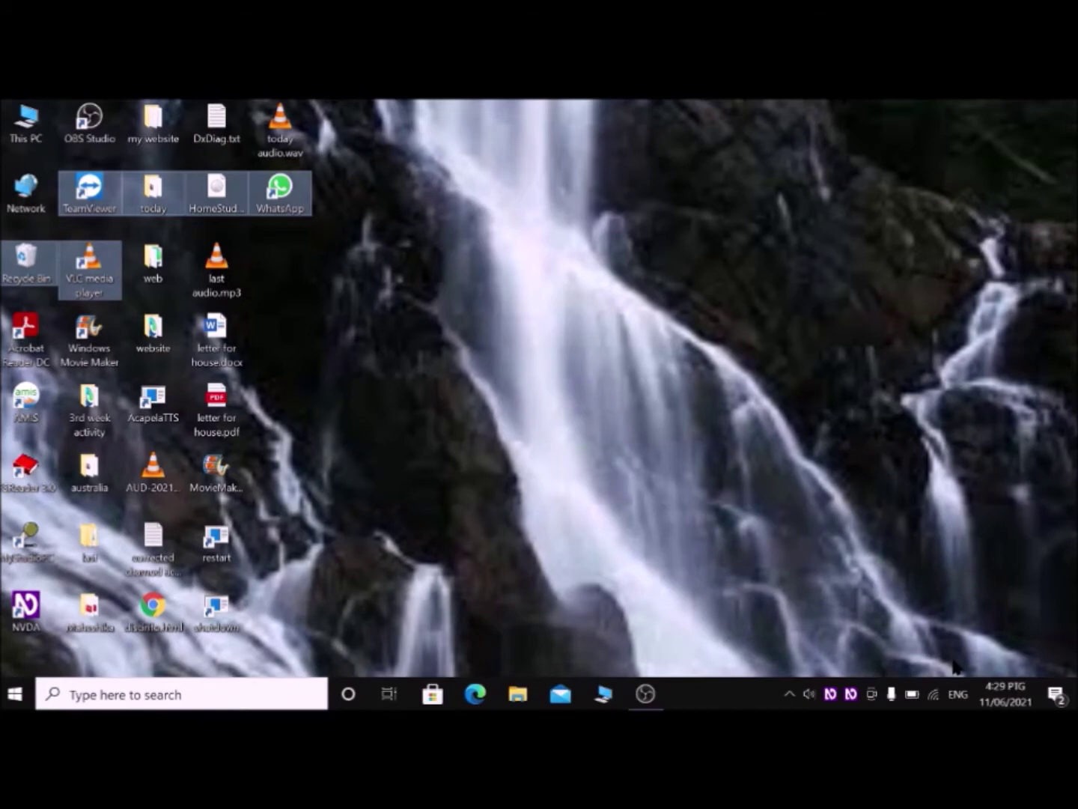
pyautogui.press('super+r')
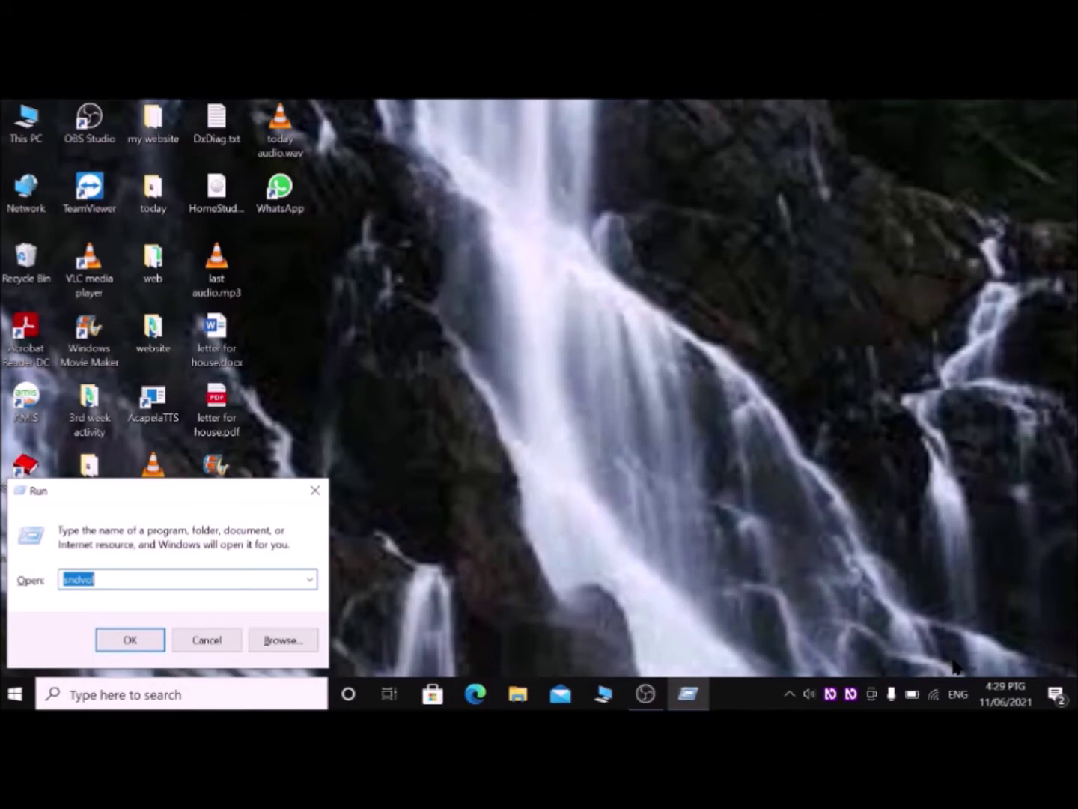
pyautogui.write('www')
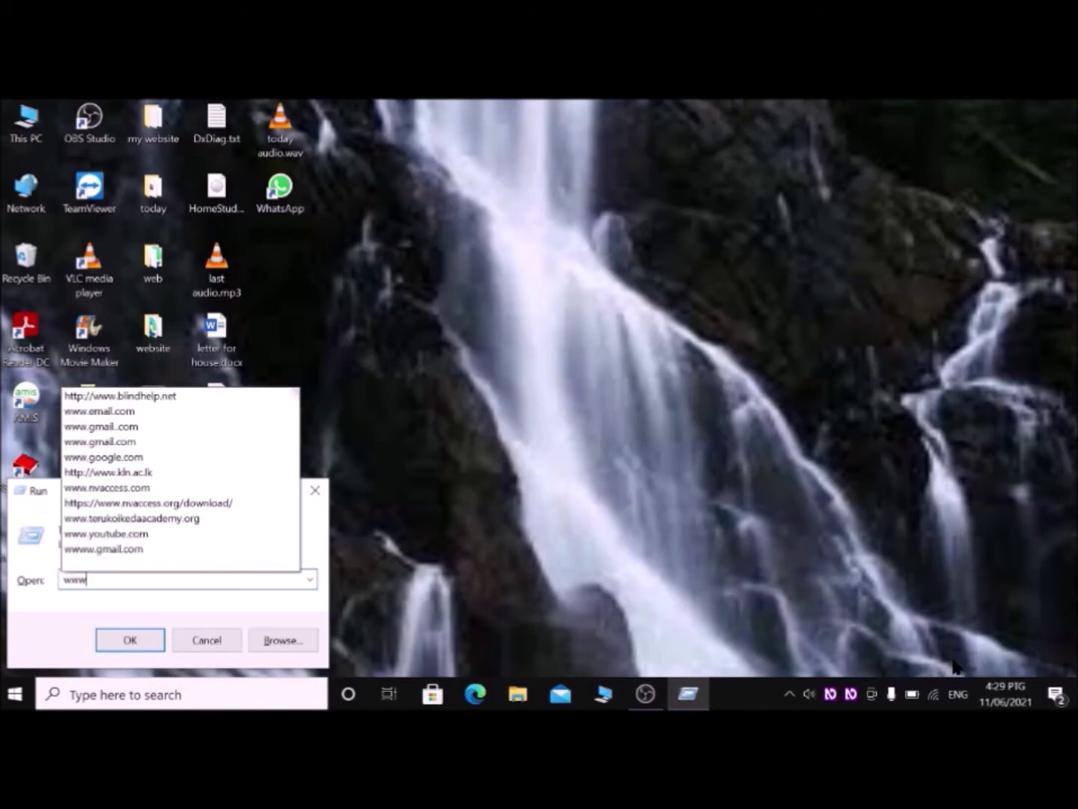
pyautogui.write('.')
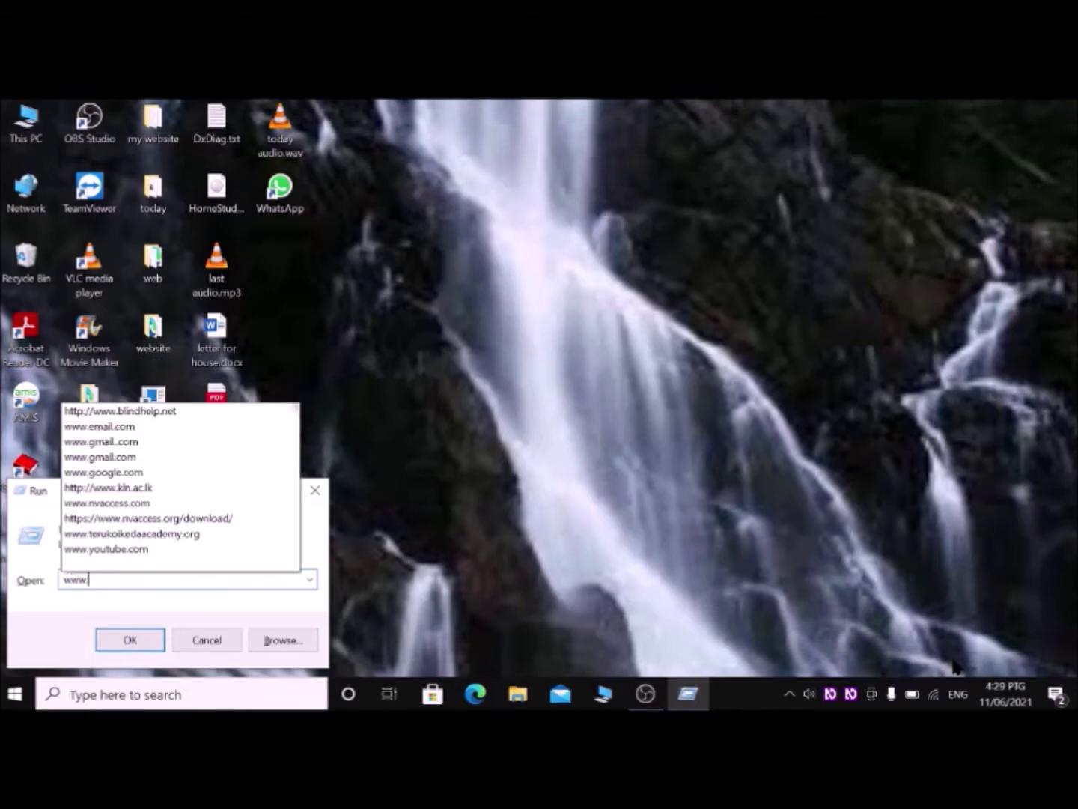
pyautogui.write('b')
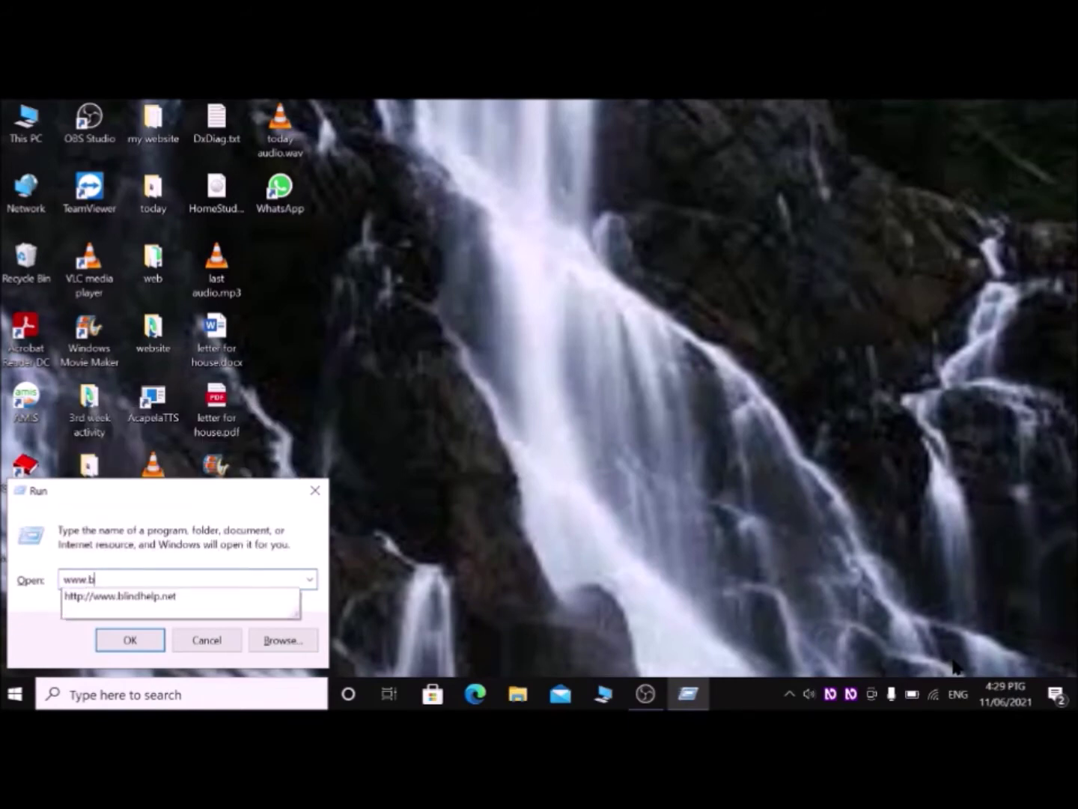
pyautogui.write('lindhelp.net')
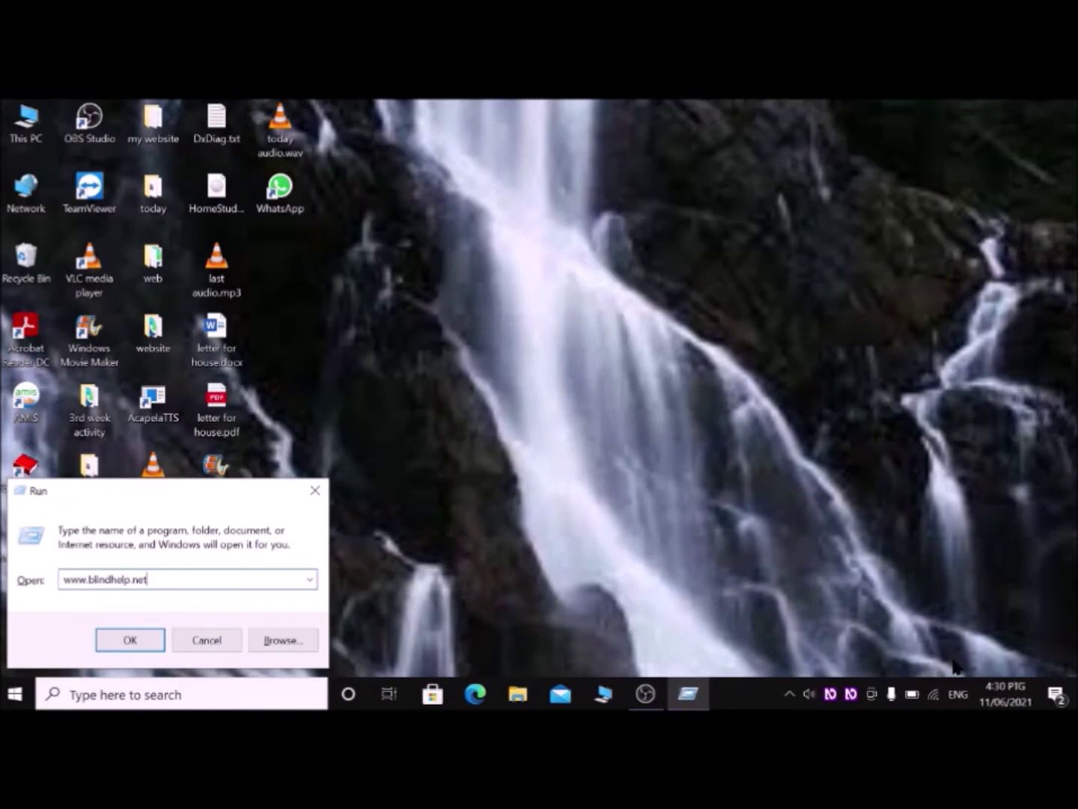
pyautogui.press('Return')
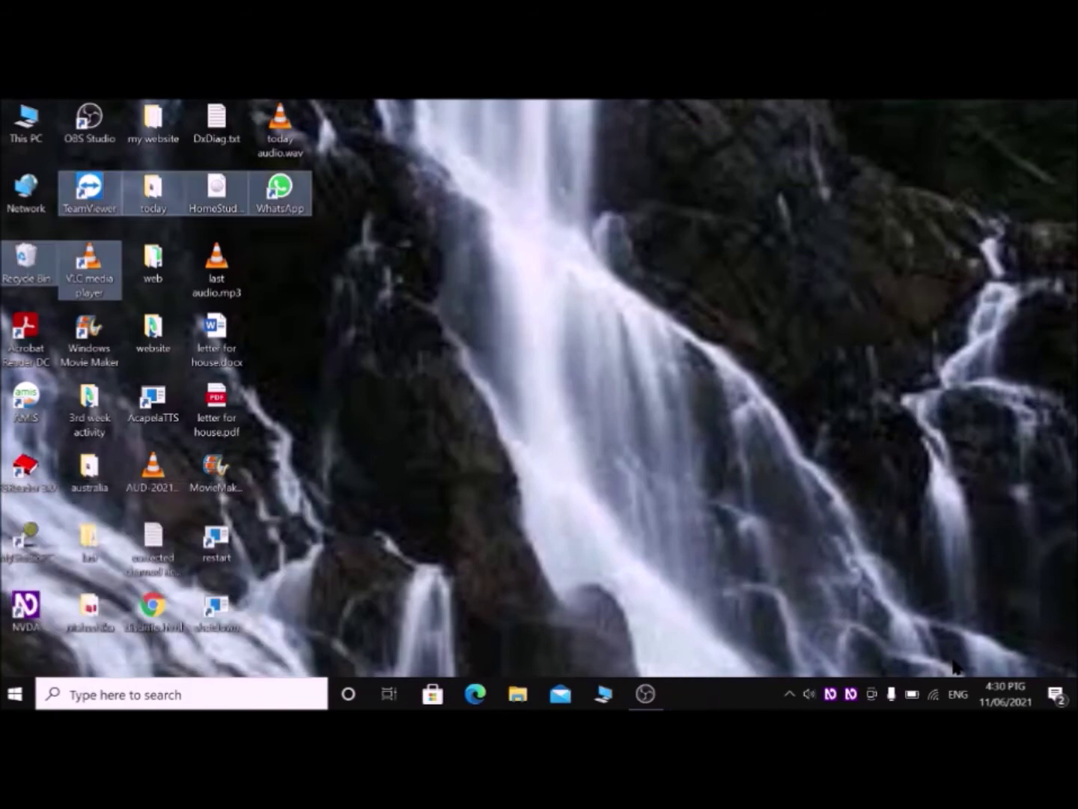
# Launch Google Chrome from a Start menu search for 'goo'
pyautogui.press('super')
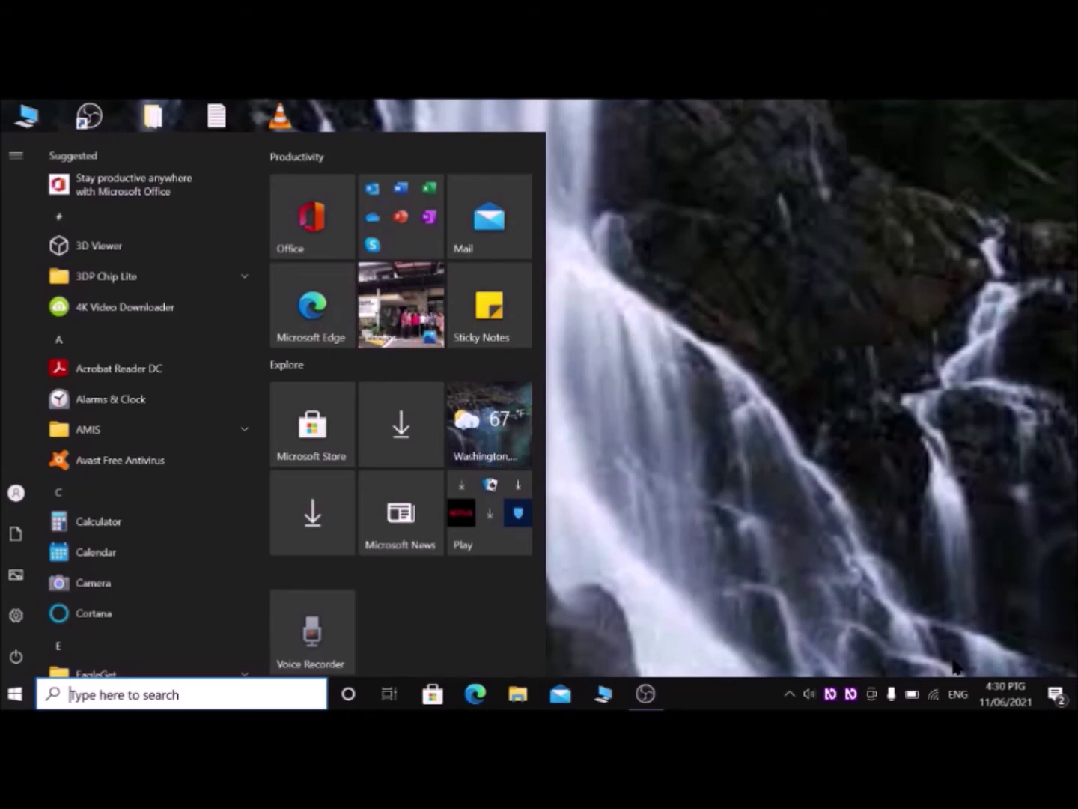
pyautogui.write('goo')
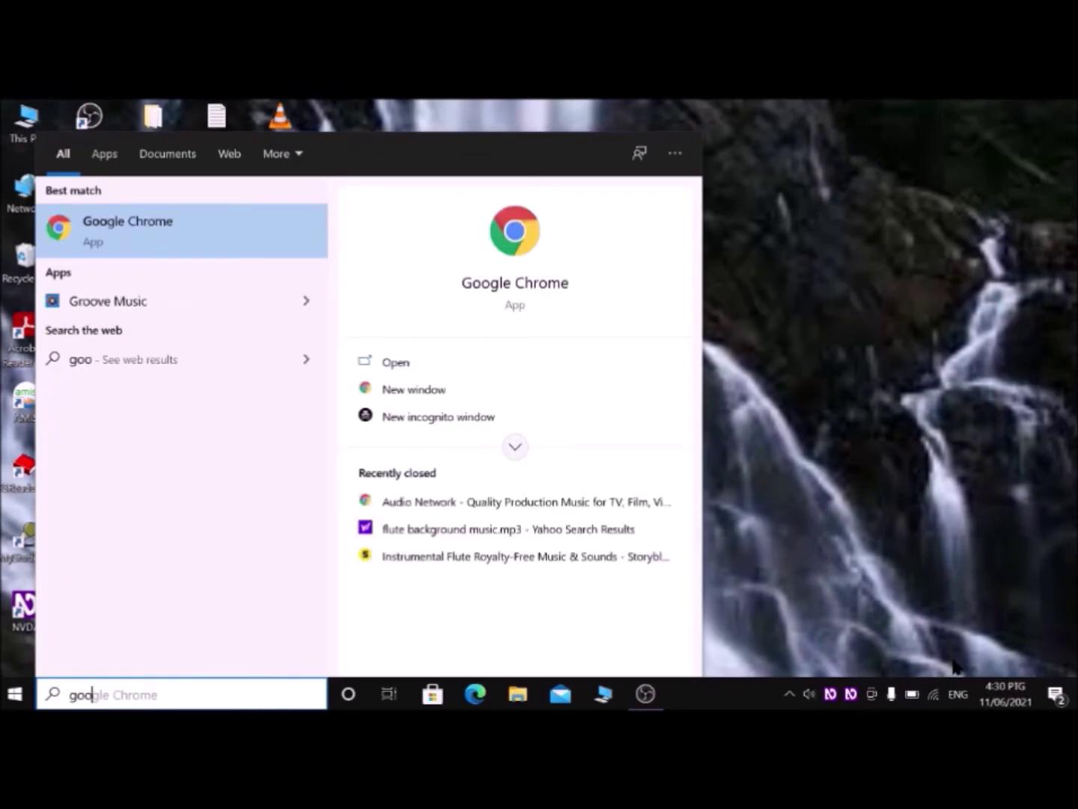
pyautogui.press('Escape')
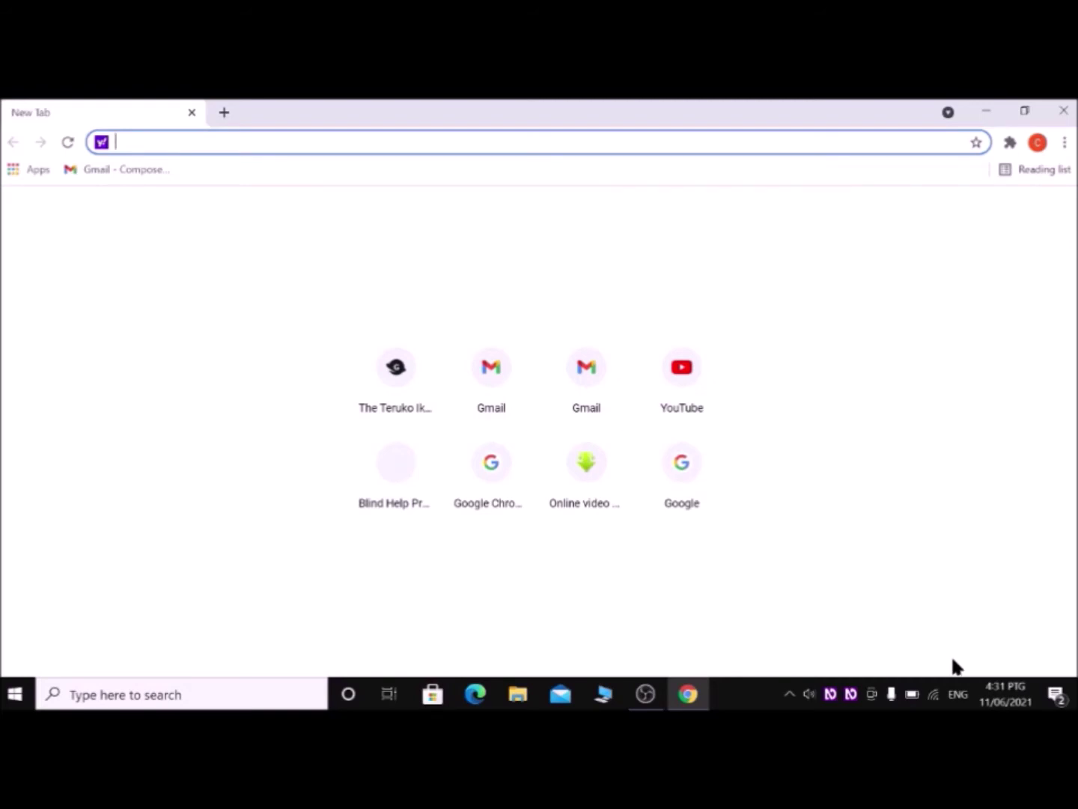
pyautogui.write('www')
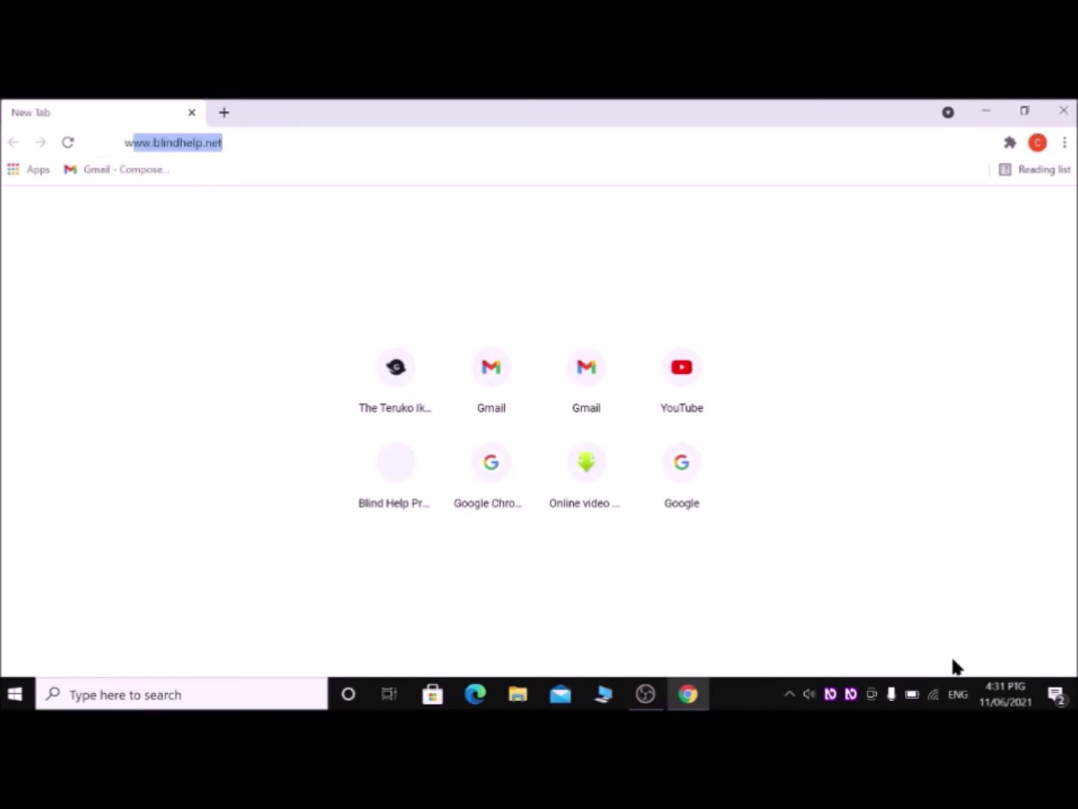
pyautogui.write('.')
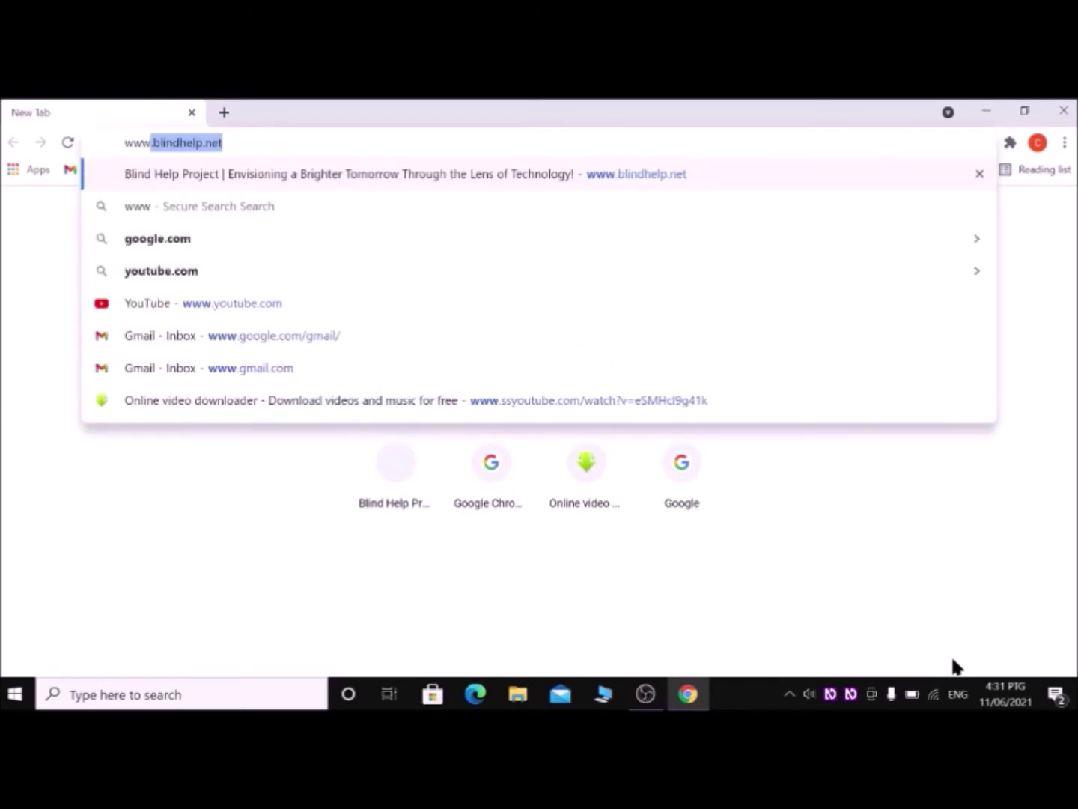
pyautogui.write('b')
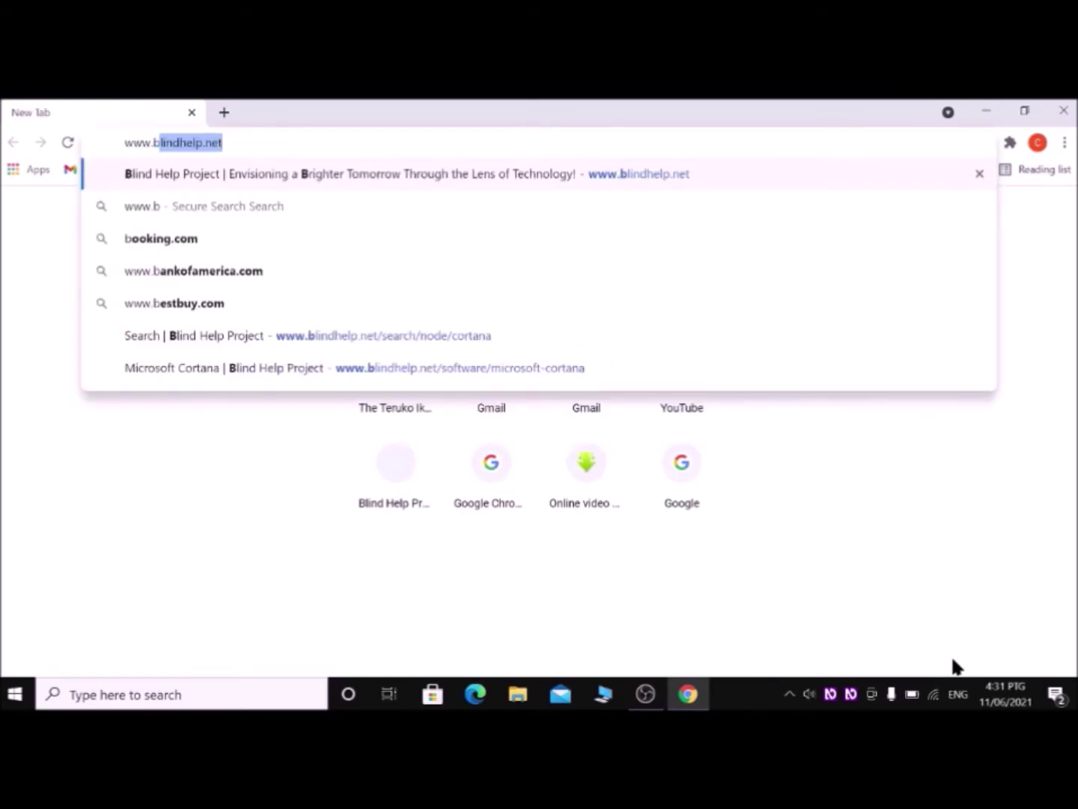
pyautogui.write('lind')
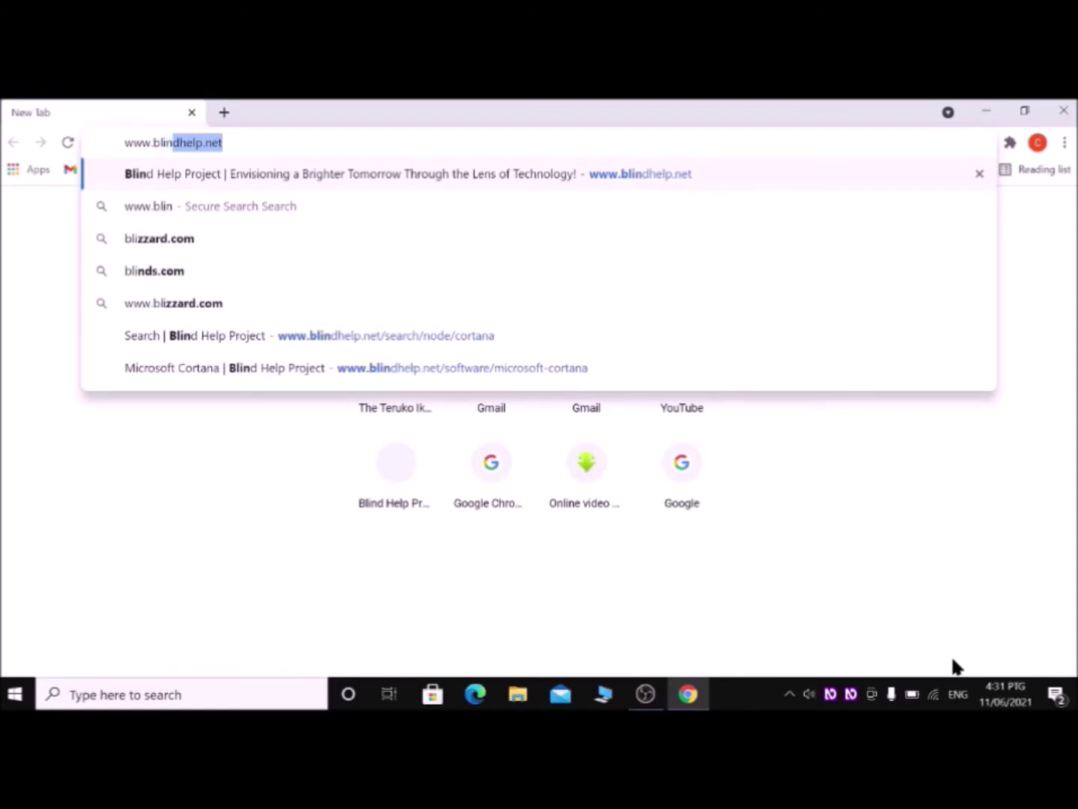
pyautogui.write('help')
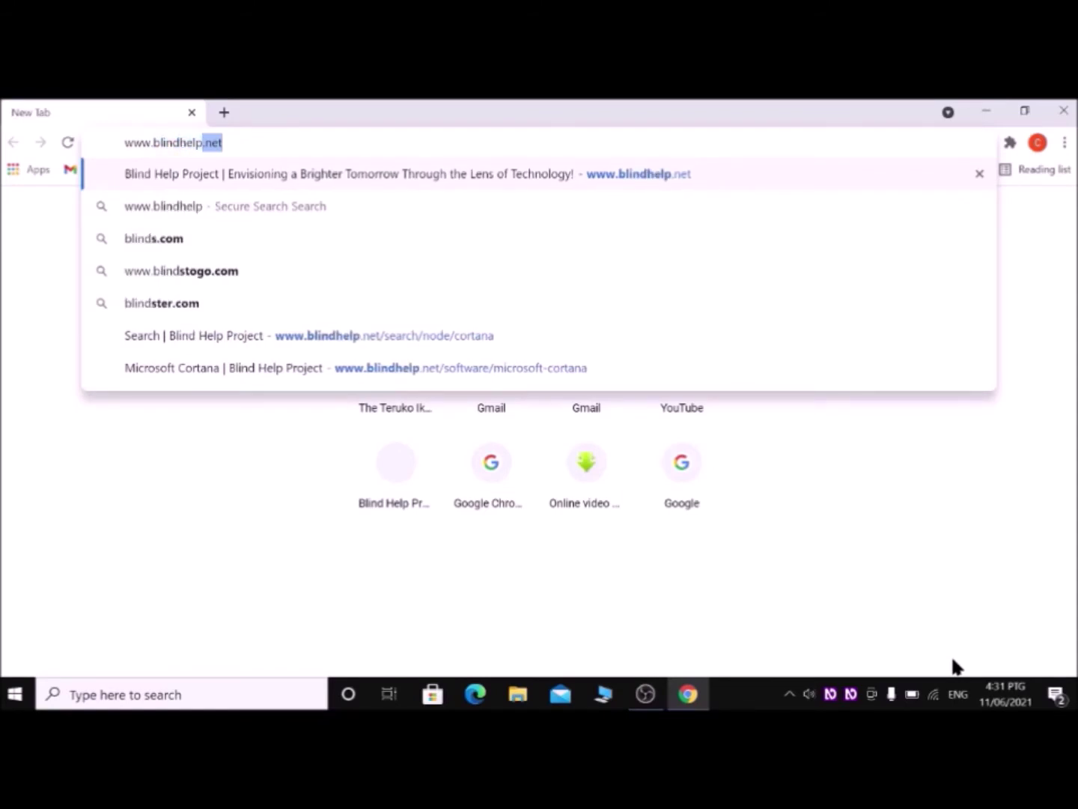
pyautogui.write('.net')
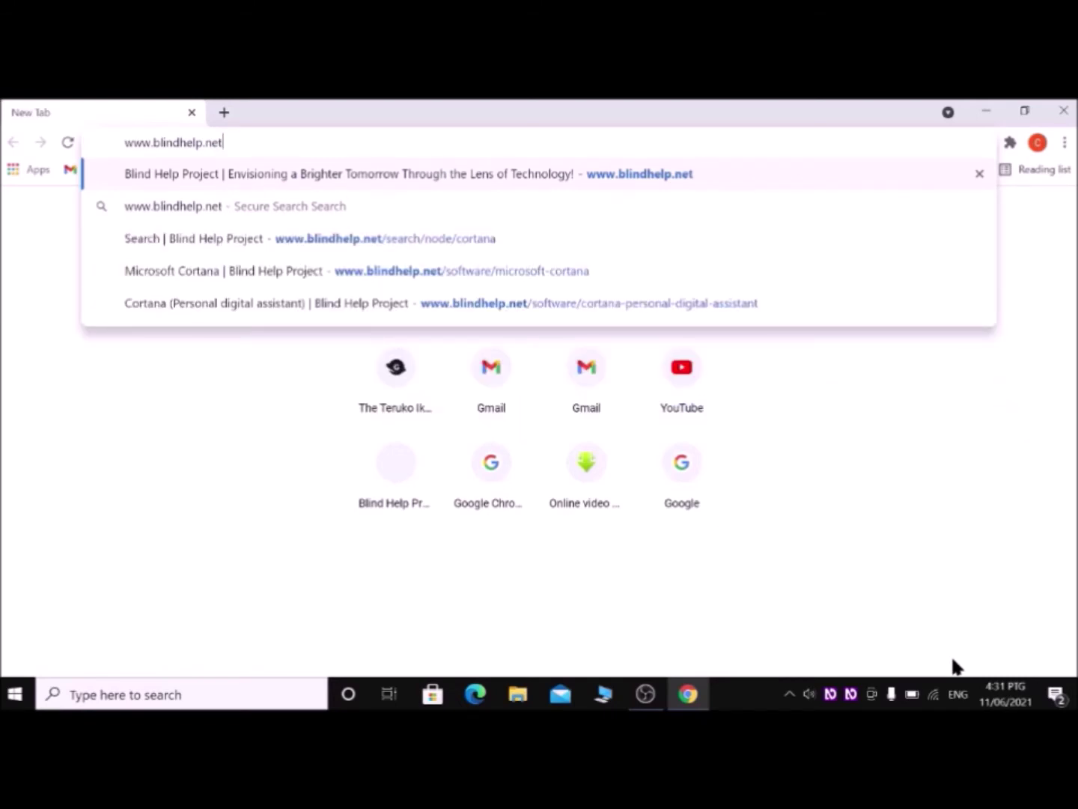
pyautogui.press('Return')
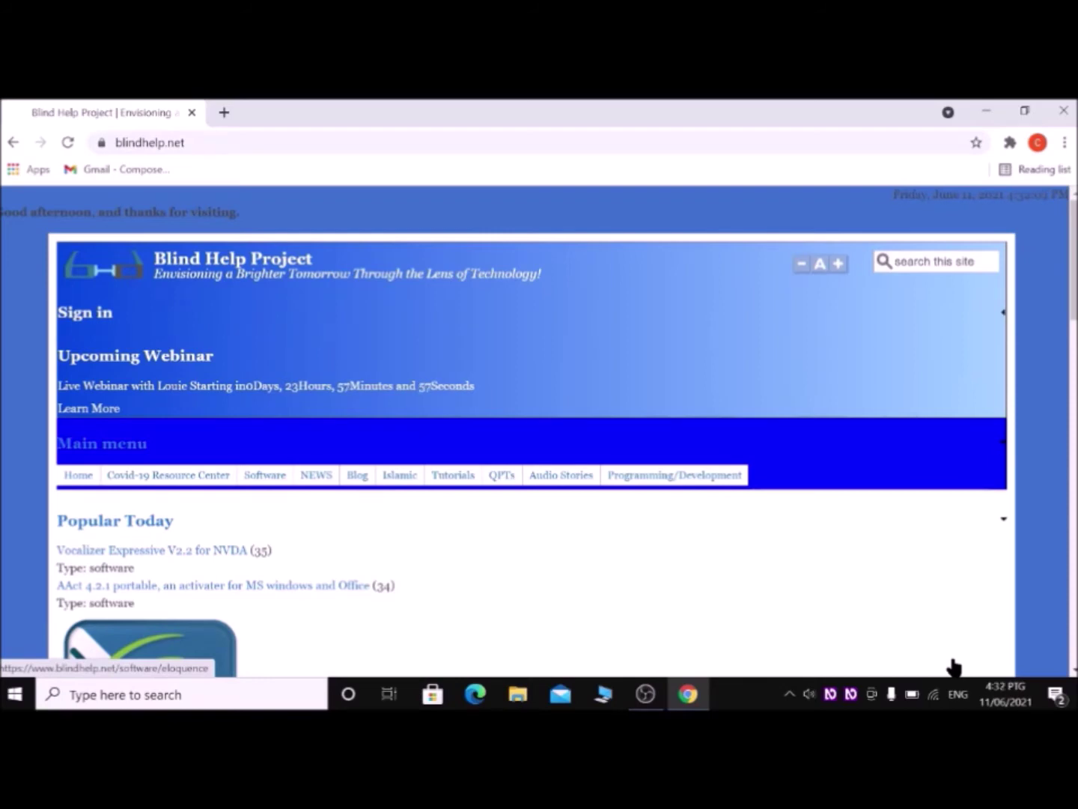
pyautogui.press('Tab')
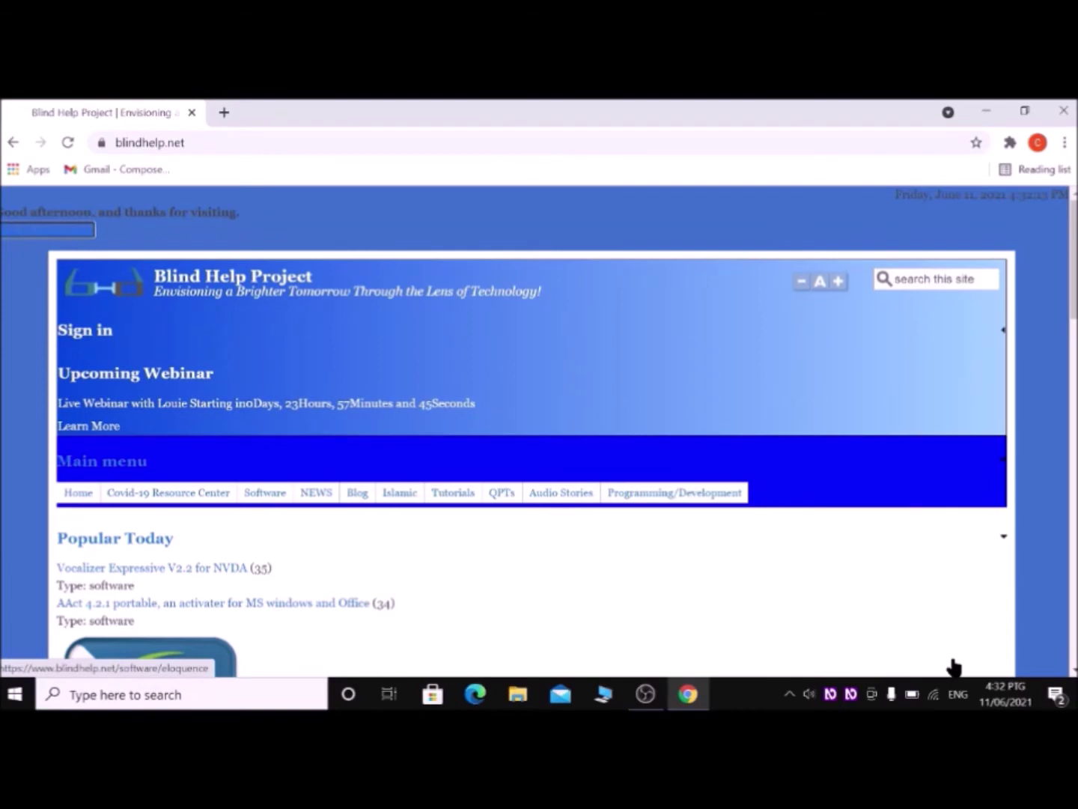
# Search the blindhelp.net site for 'cortana' using its search box
pyautogui.press('Tab')
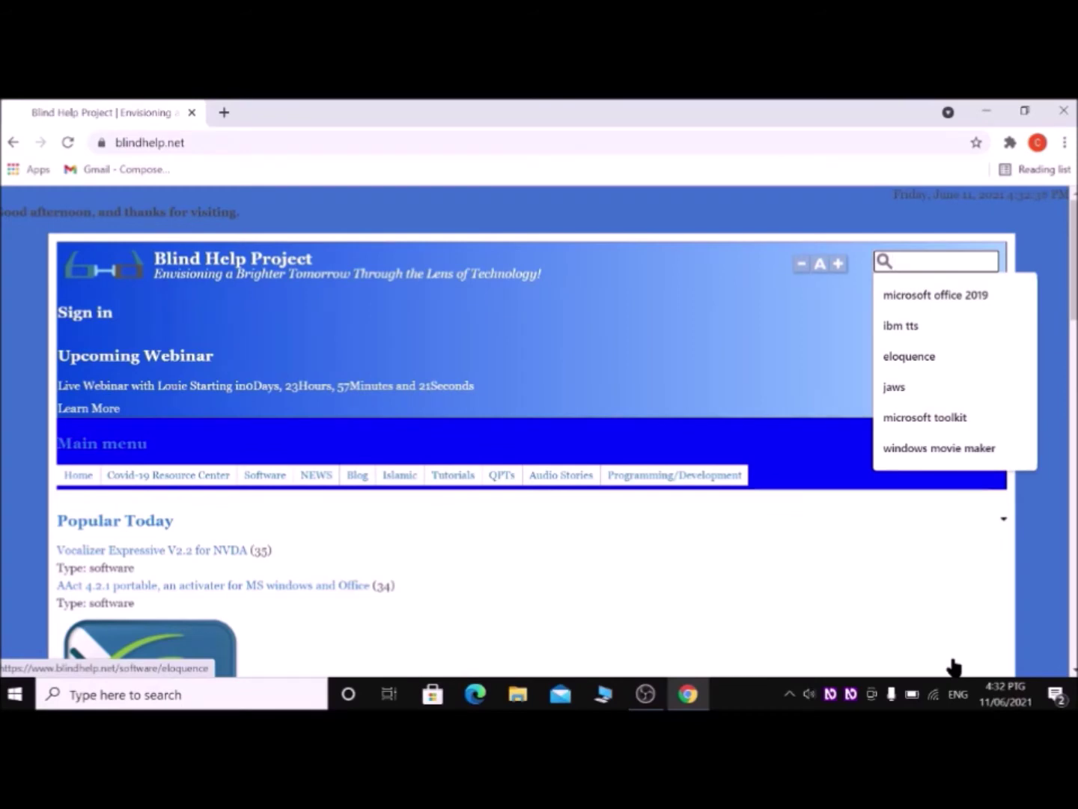
pyautogui.write('c')
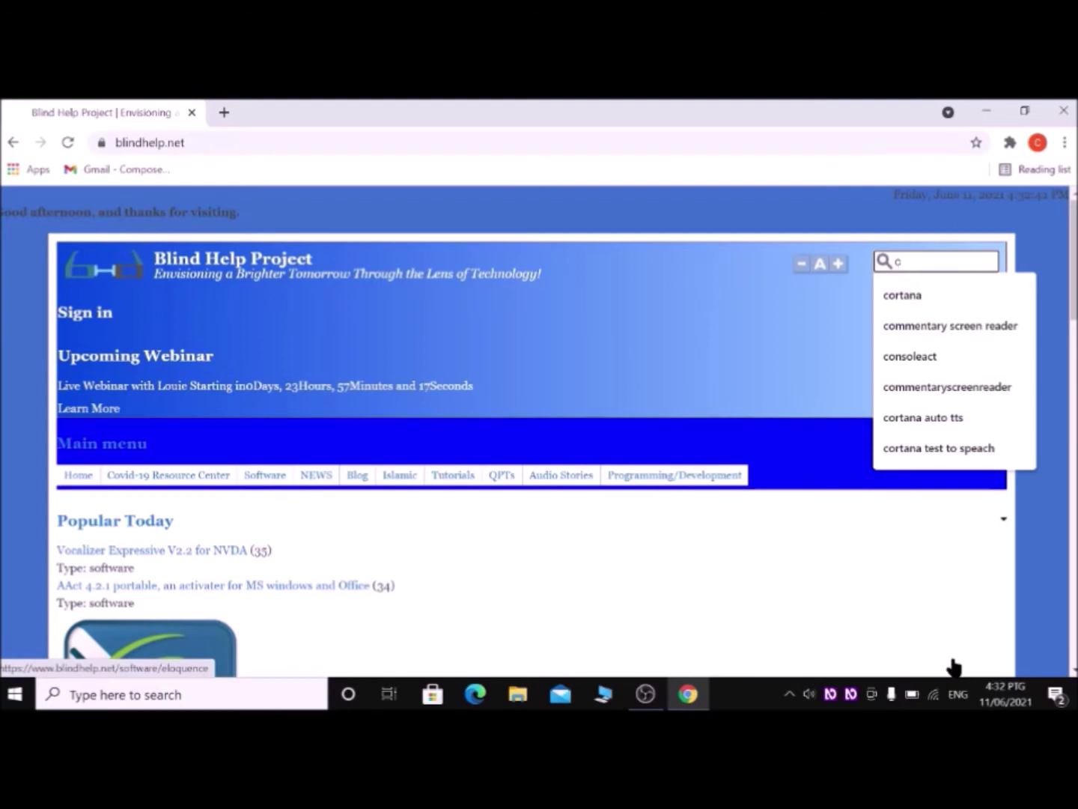
pyautogui.write('or')
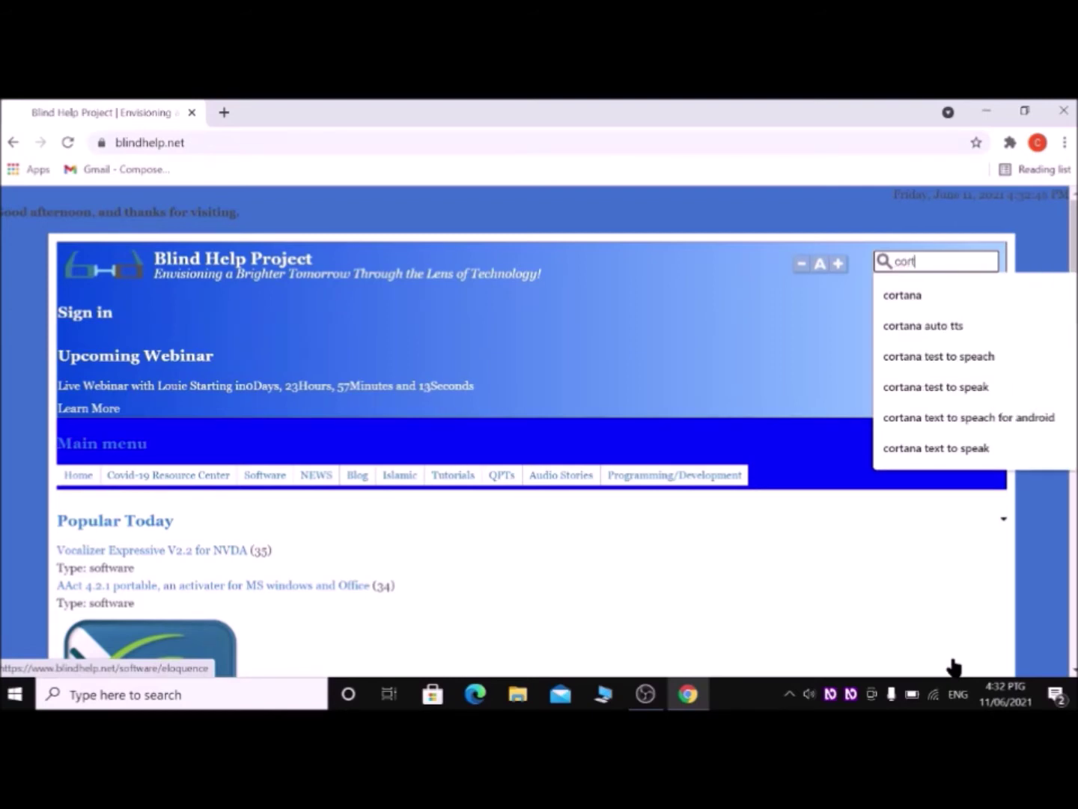
pyautogui.write('tana')
pyautogui.press('Return')
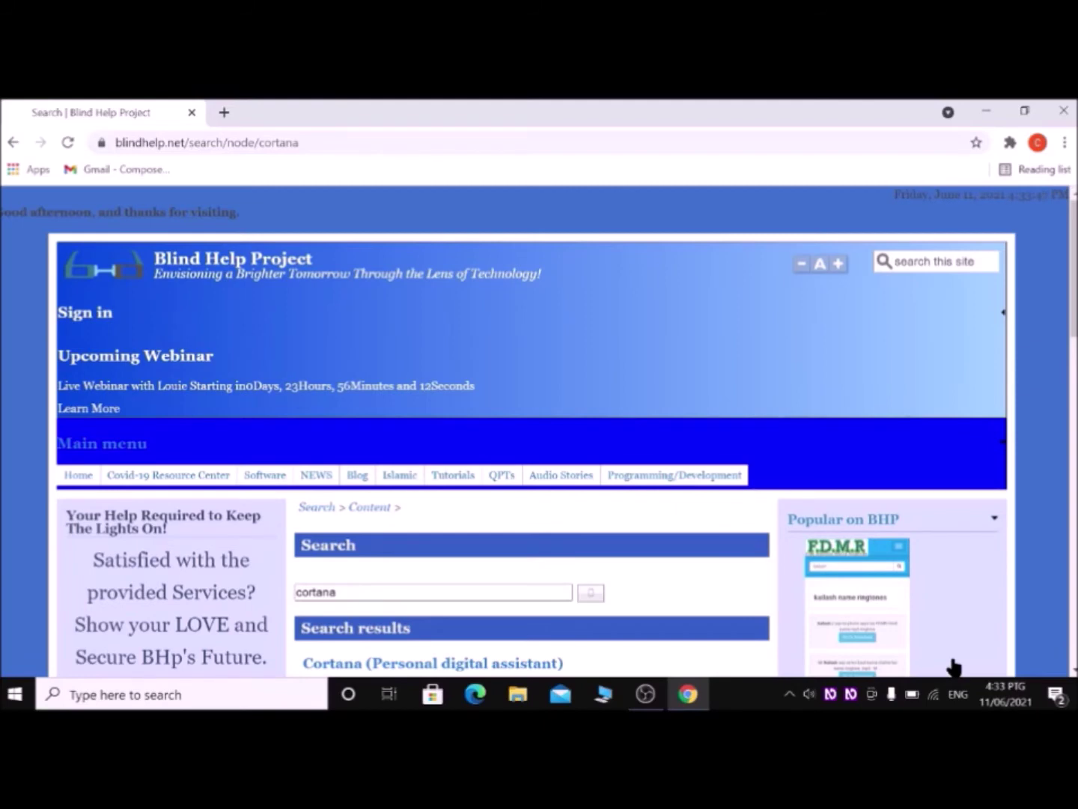
pyautogui.scroll(-5, 953, 666)
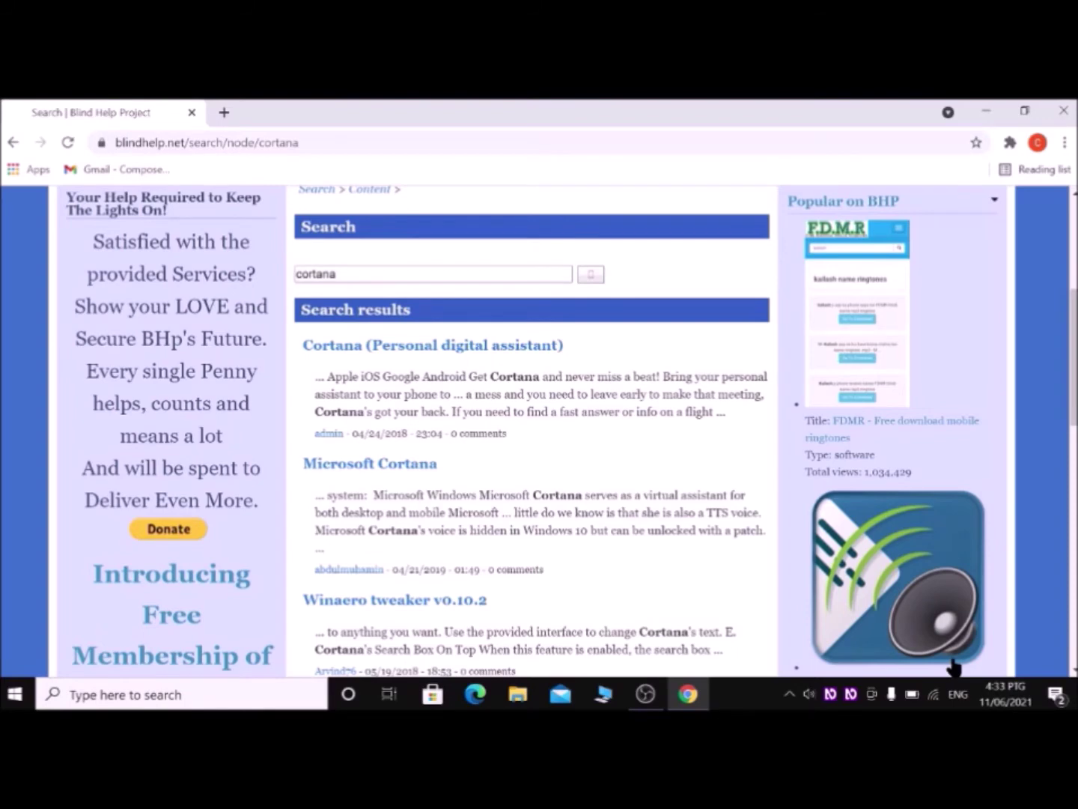
# Open the 'Microsoft Cortana' article from the search results
pyautogui.press('Return')
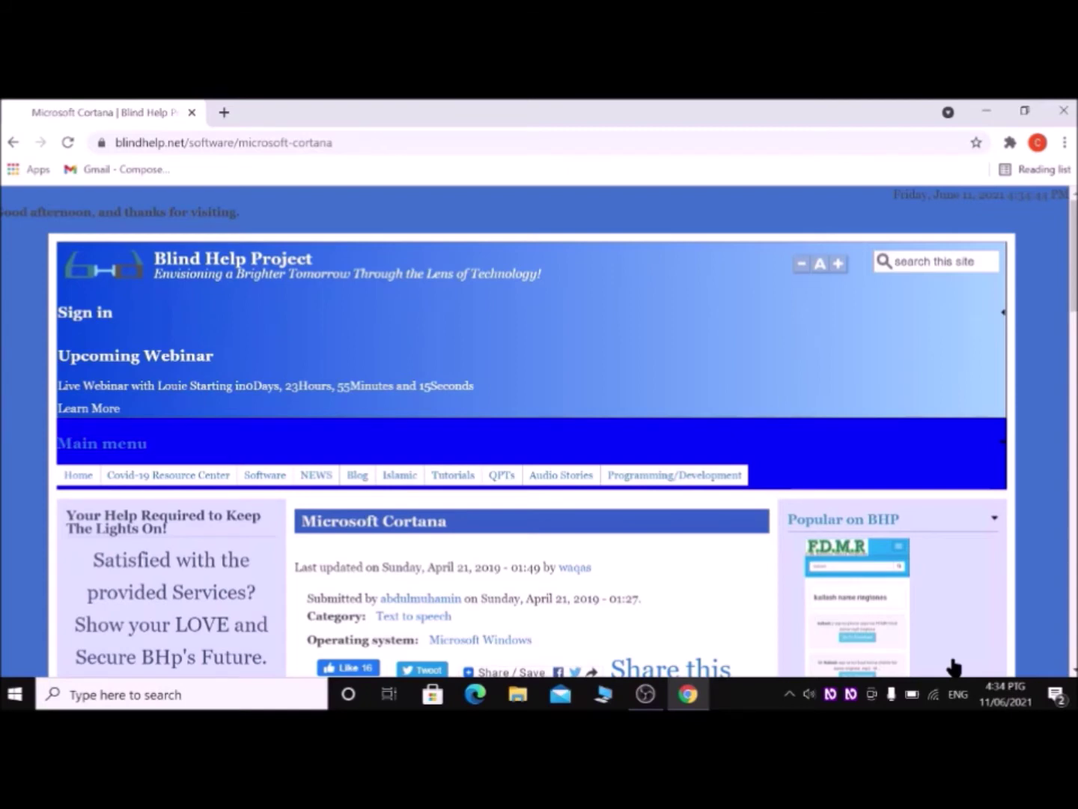
# Download the Microsoft Cortana patch from the Download section and close Chrome
pyautogui.scroll(-3, 953, 666)
pyautogui.scroll(-4, 954, 666)
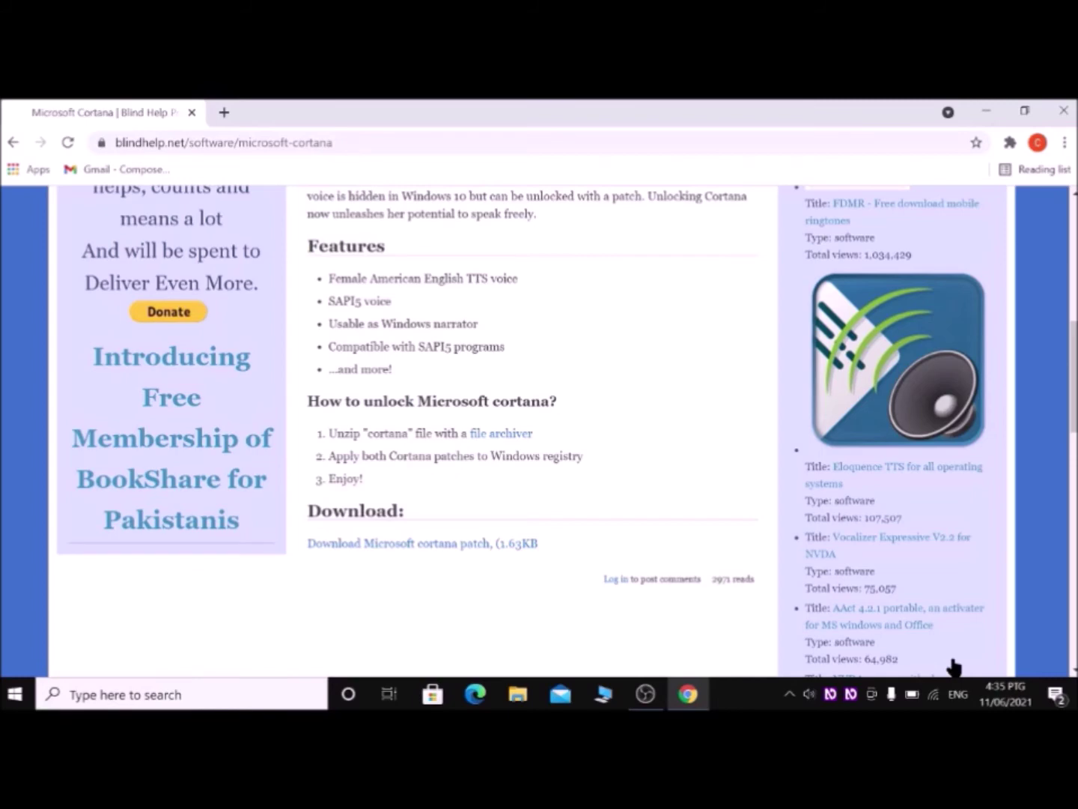
pyautogui.press('Return')
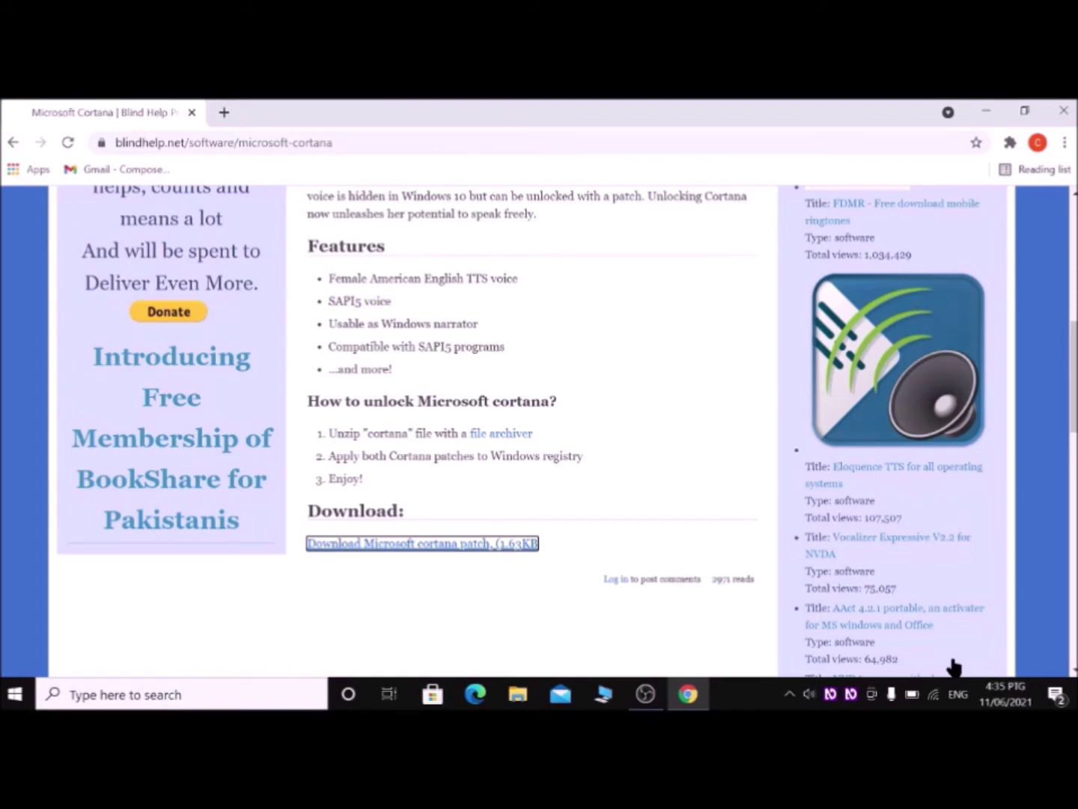
pyautogui.hotkey('alt', 'F4')
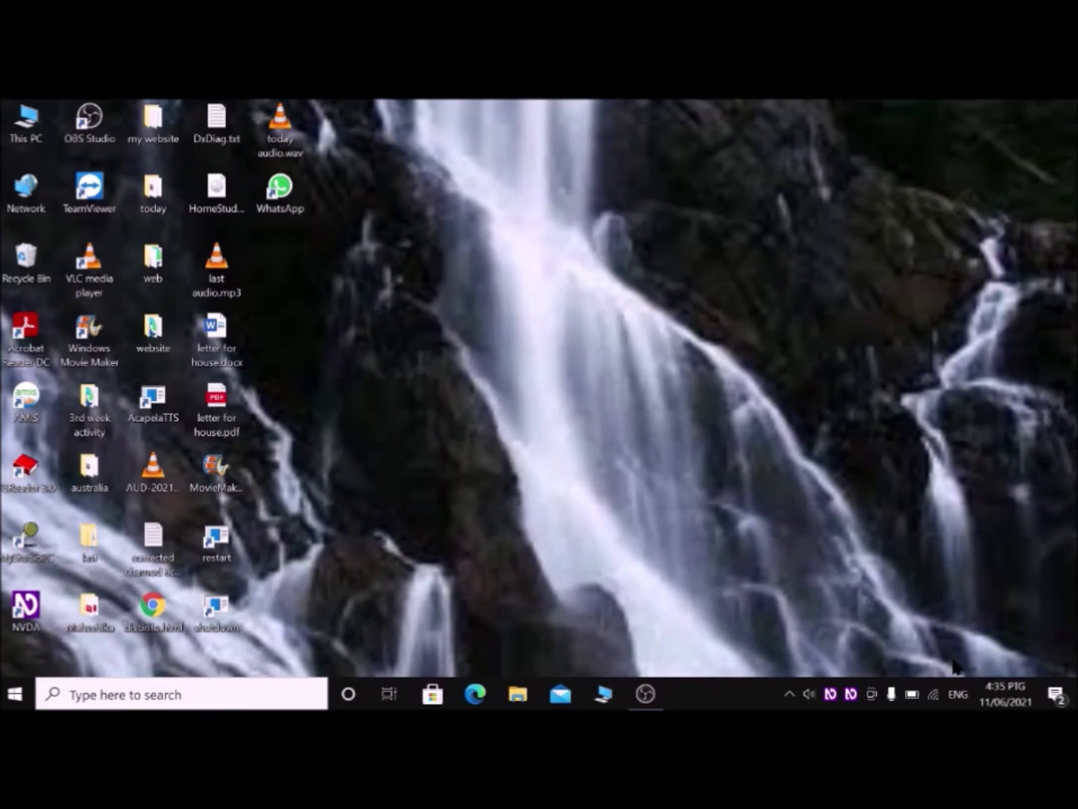
pyautogui.hotkey('shift', 'Down')
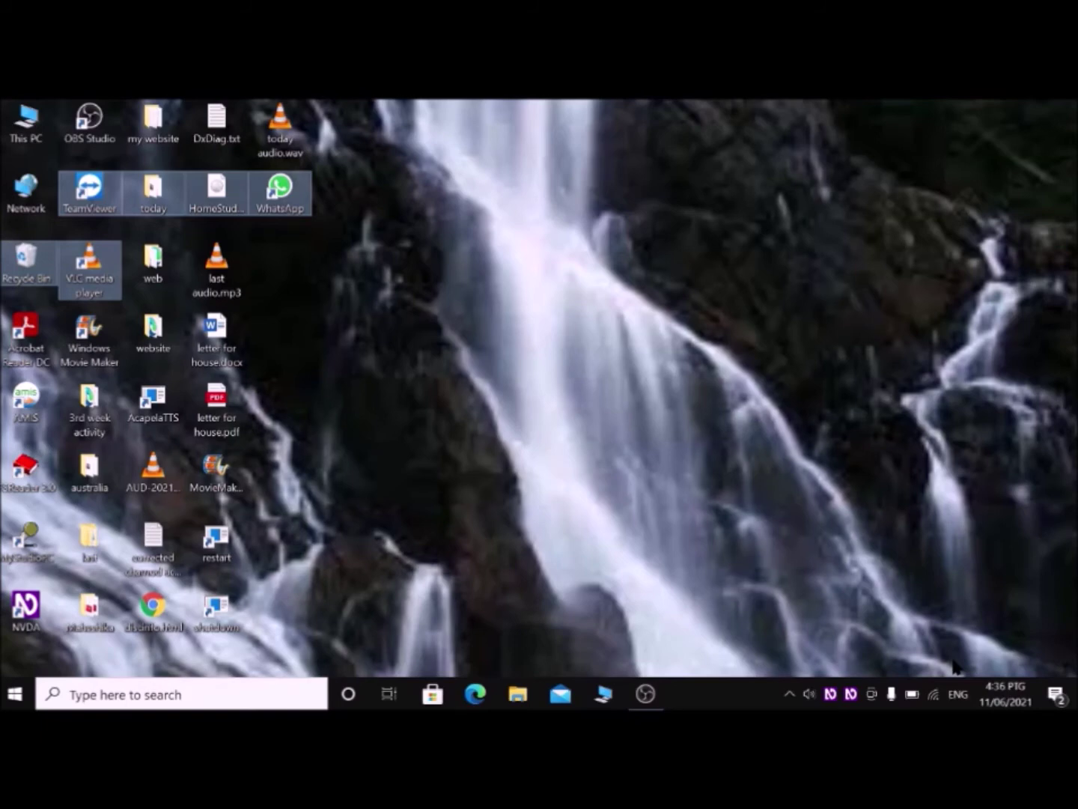
# Open This PC from the Start search 'th' and go into Downloads
pyautogui.press('super')
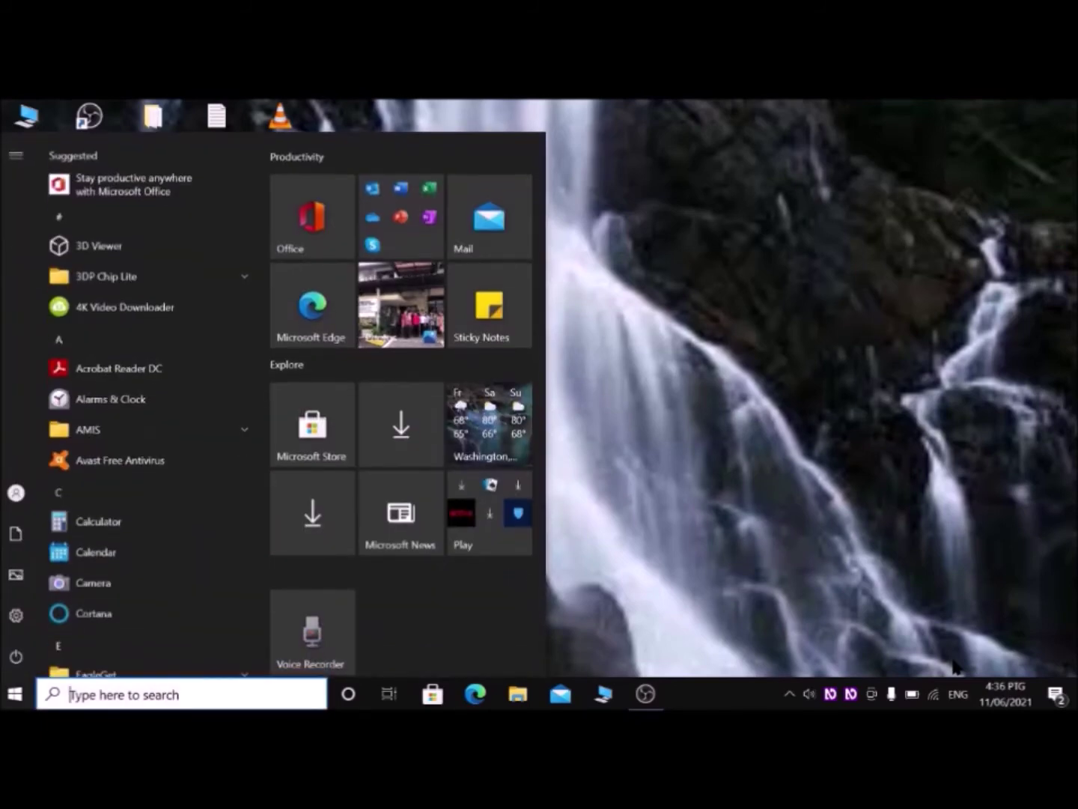
pyautogui.write('th')
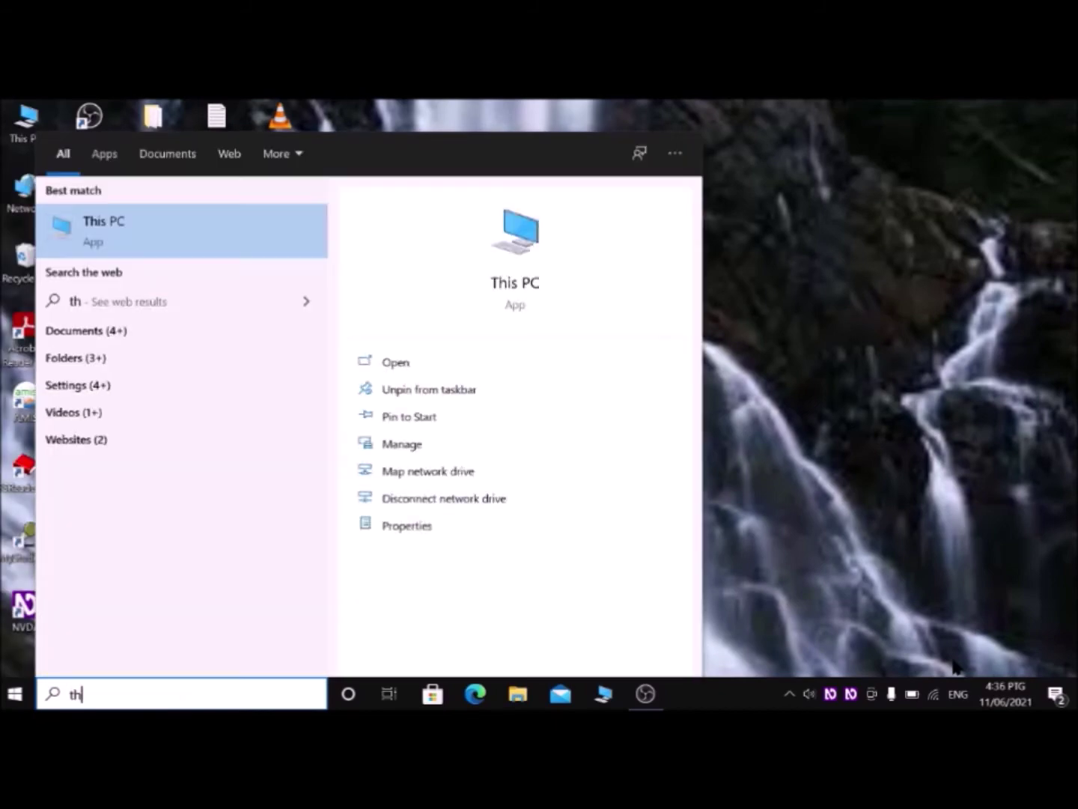
pyautogui.press('Escape')
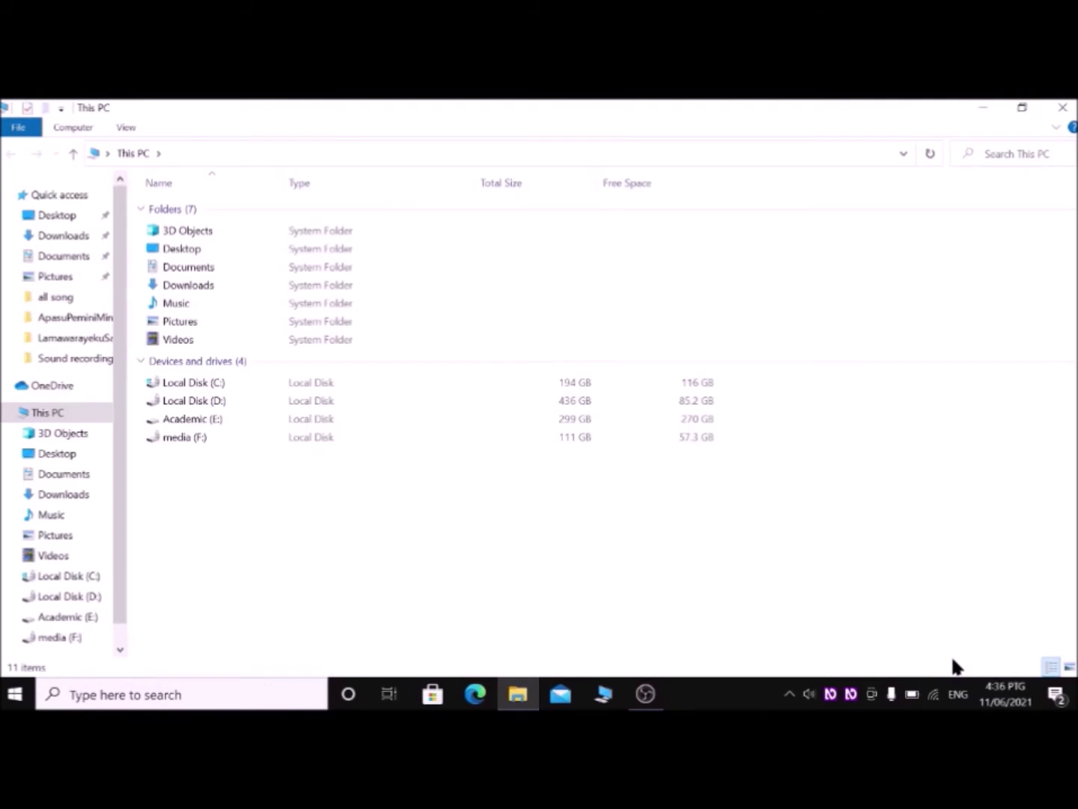
pyautogui.press('d')
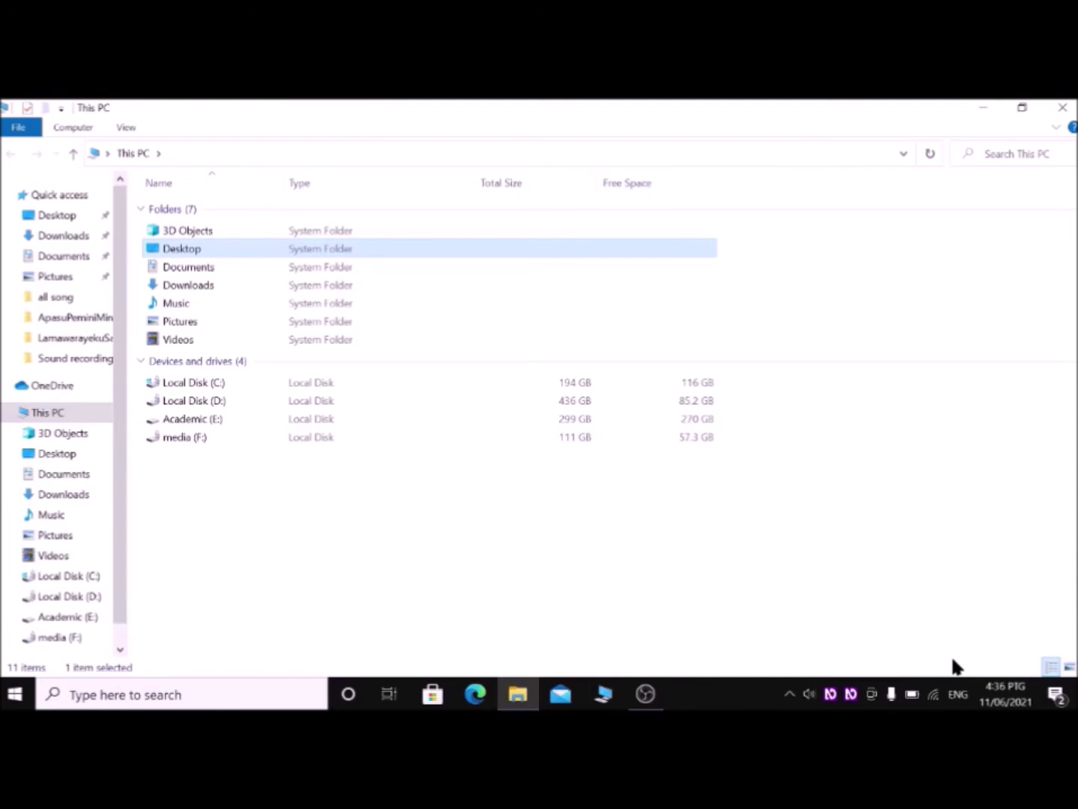
pyautogui.press('Down')
pyautogui.press('Down')
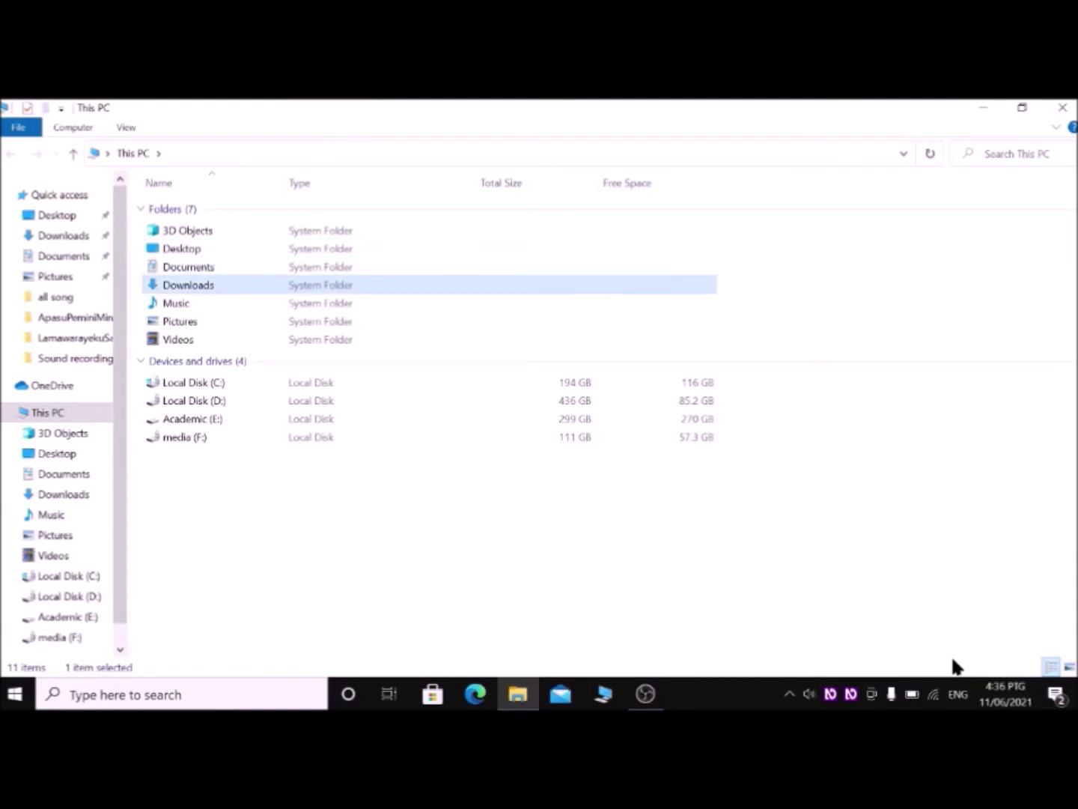
pyautogui.press('Return')
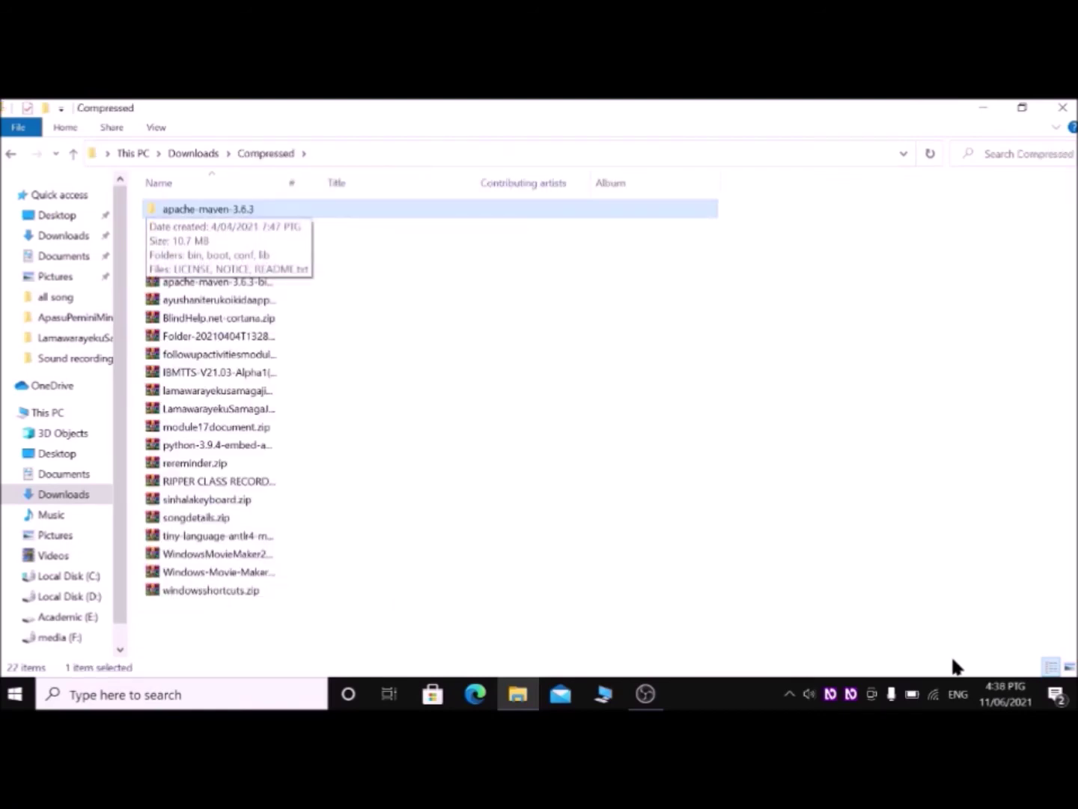
# Select BlindHelp.net-cortana.zip in the Compressed folder and bring up its context menu
pyautogui.press('Down')
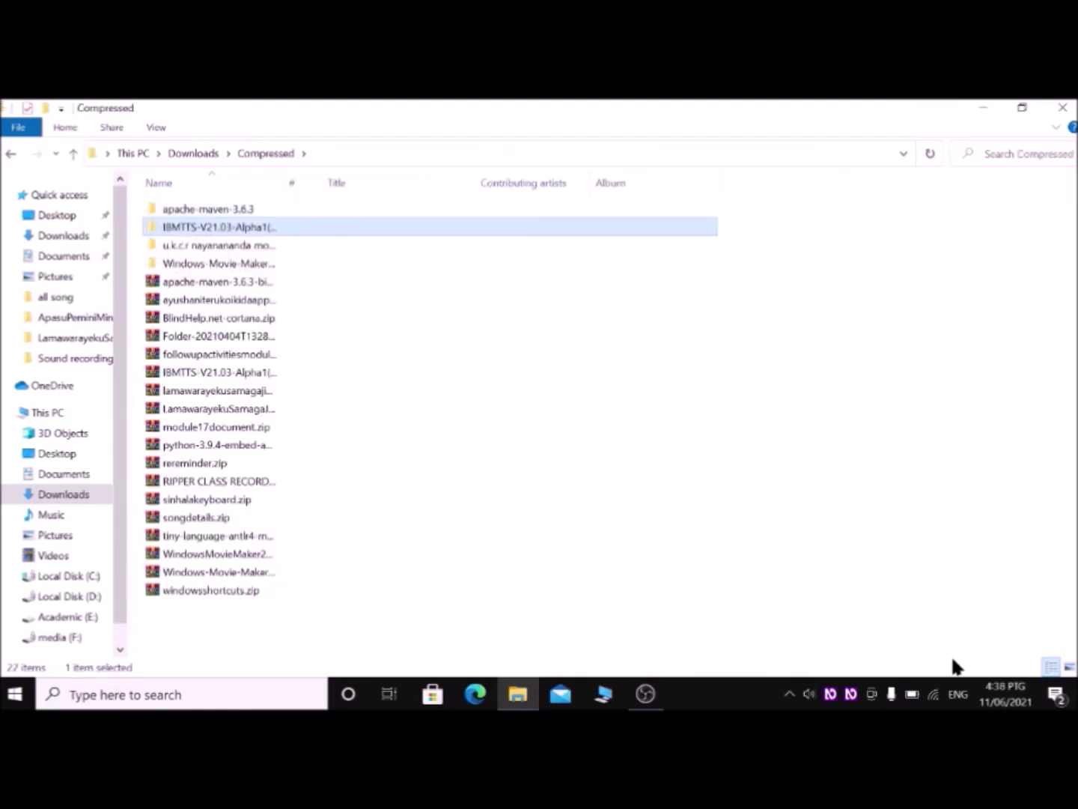
pyautogui.press('Down')
pyautogui.press('Down')
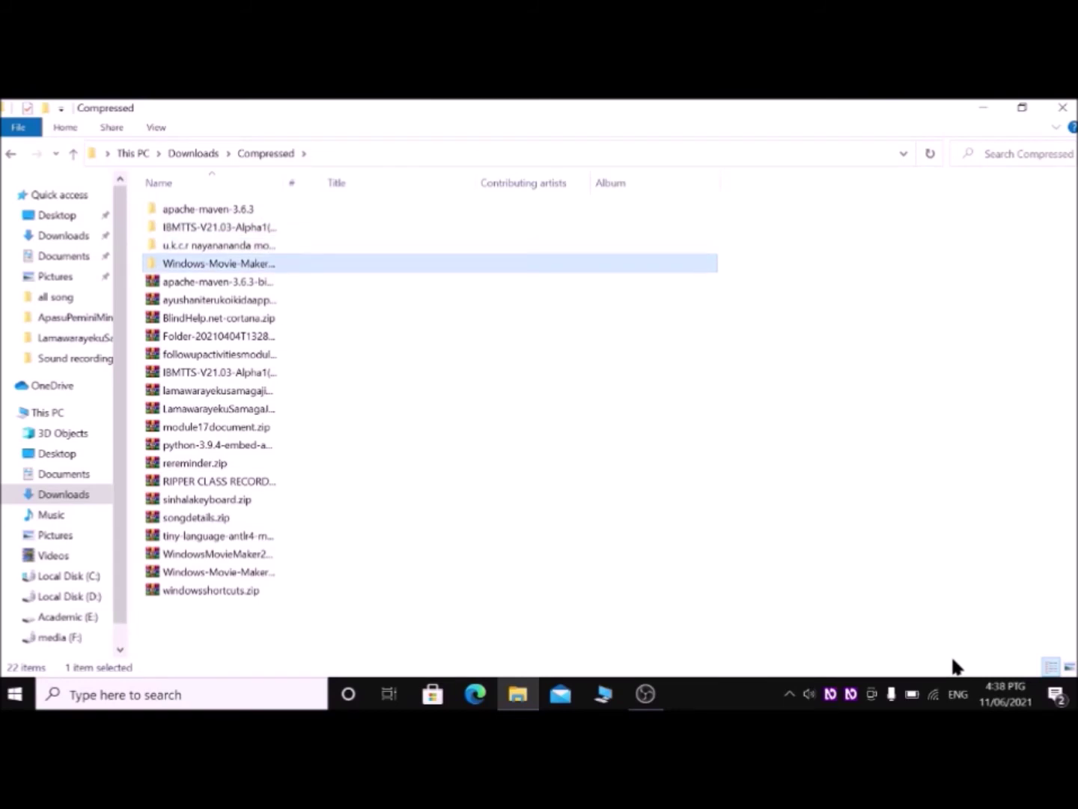
pyautogui.press('Down')
pyautogui.press('Down')
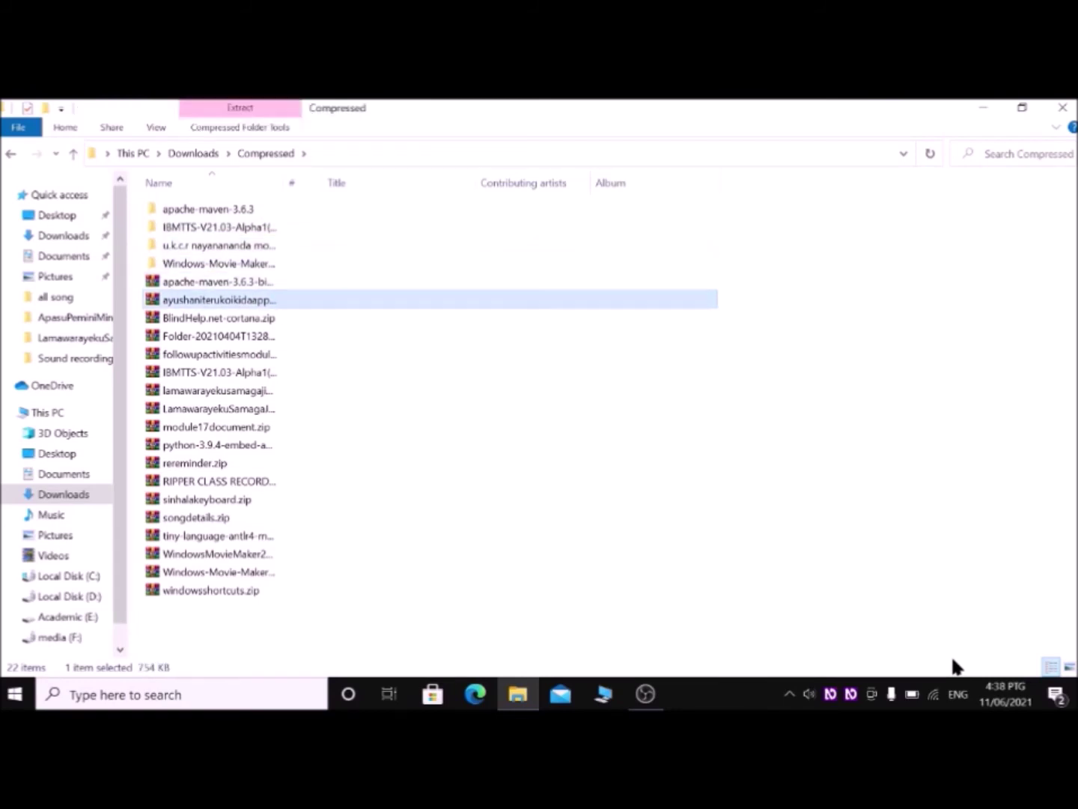
pyautogui.press('Down')
pyautogui.press('Down')
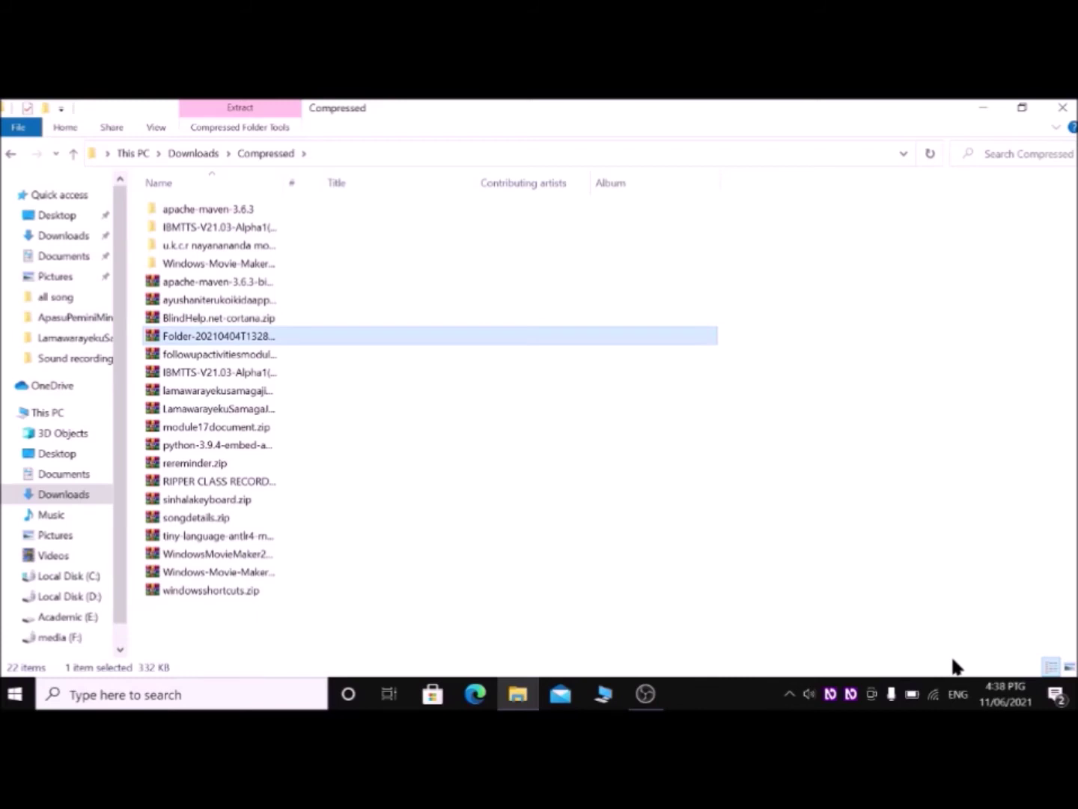
pyautogui.press('Up')
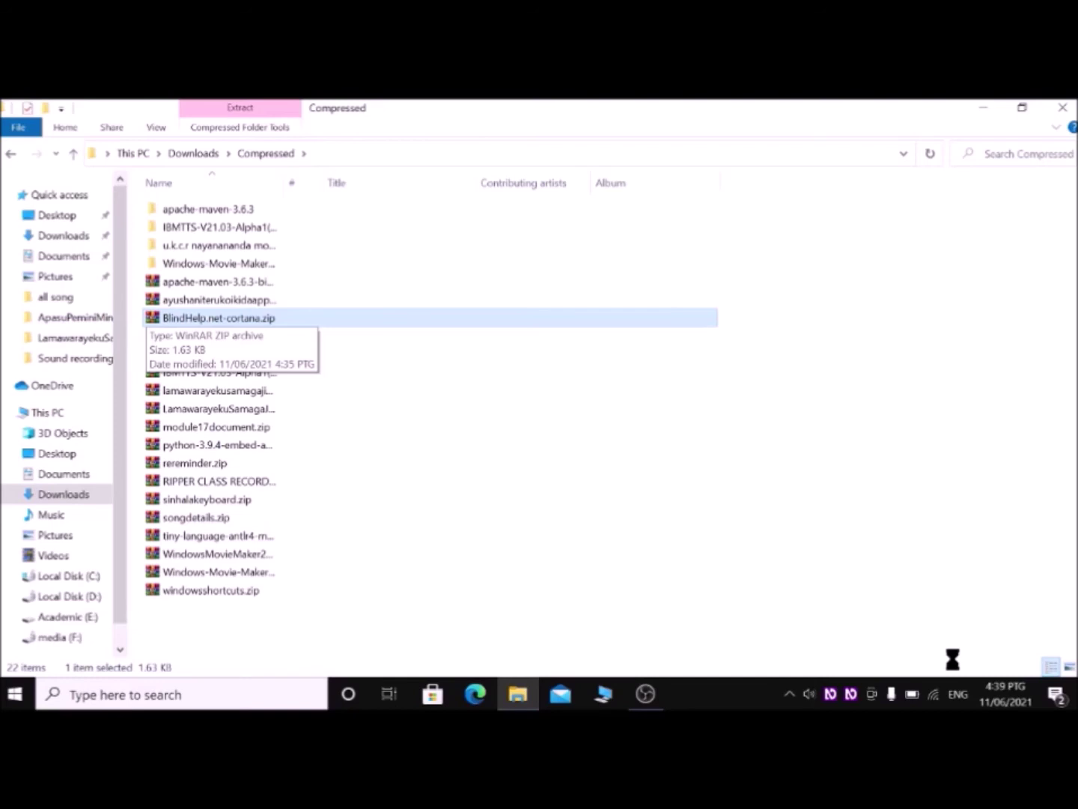
pyautogui.hotkey('shift', 'F10')
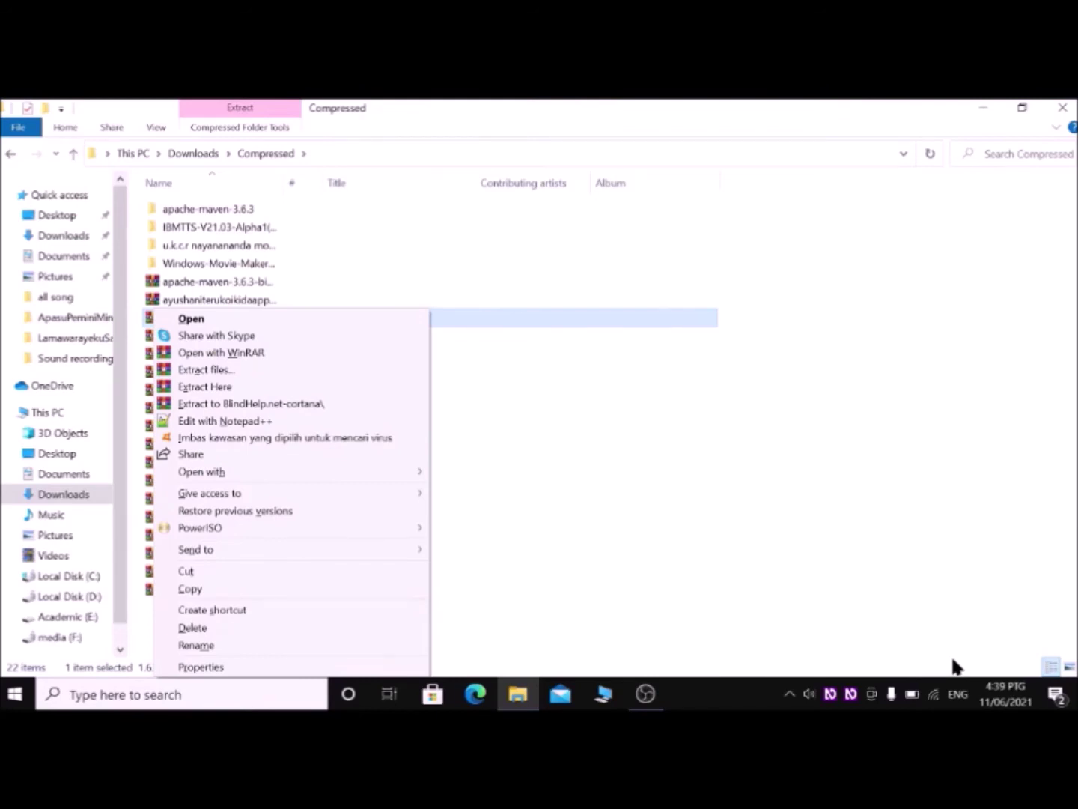
# Extract BlindHelp.net-cortana.zip here, producing cortana.reg and cortana2.reg
pyautogui.press('Down')
pyautogui.press('Down')
pyautogui.press('Down')
pyautogui.press('Down')
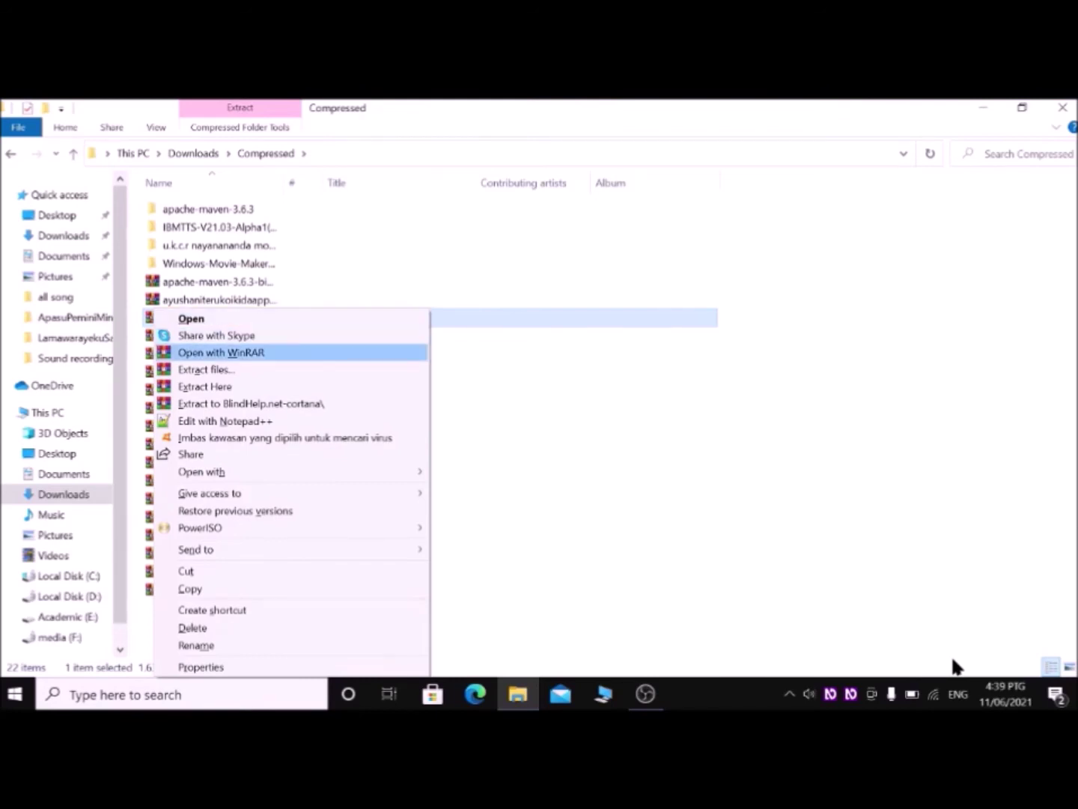
pyautogui.press('Down')
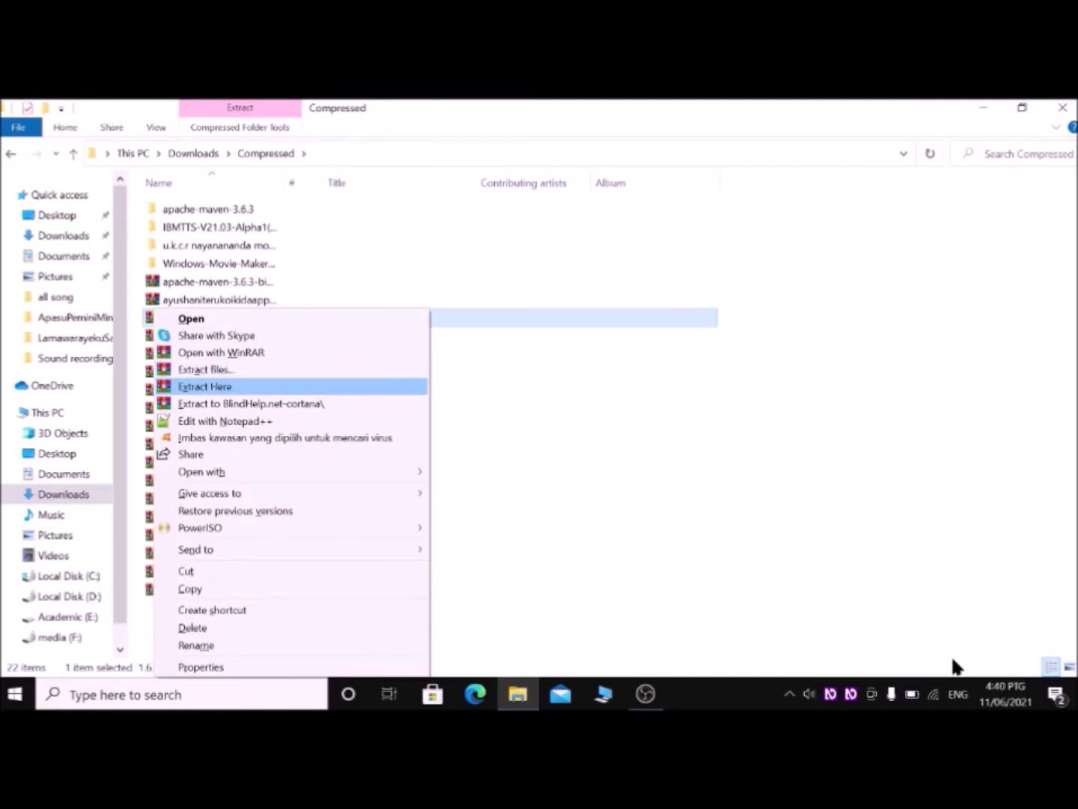
pyautogui.press('Return')
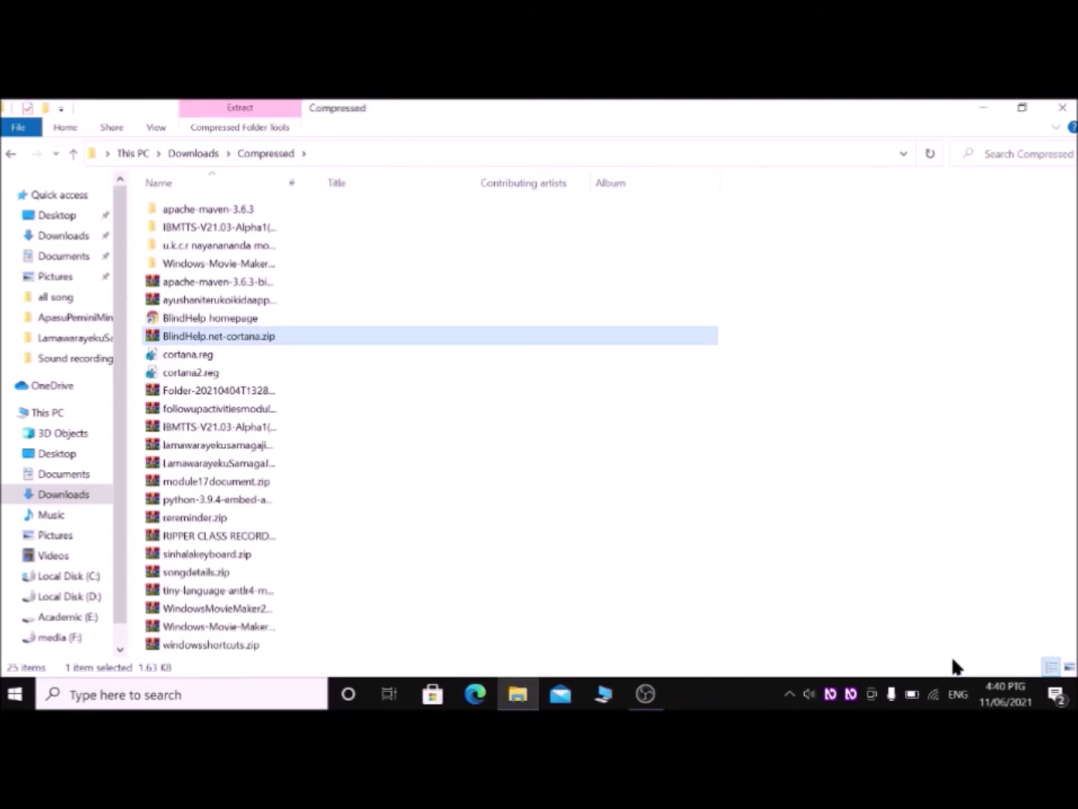
# Check the extracted cortana.reg and cortana2.reg files, then return to the desktop
pyautogui.press('Down')
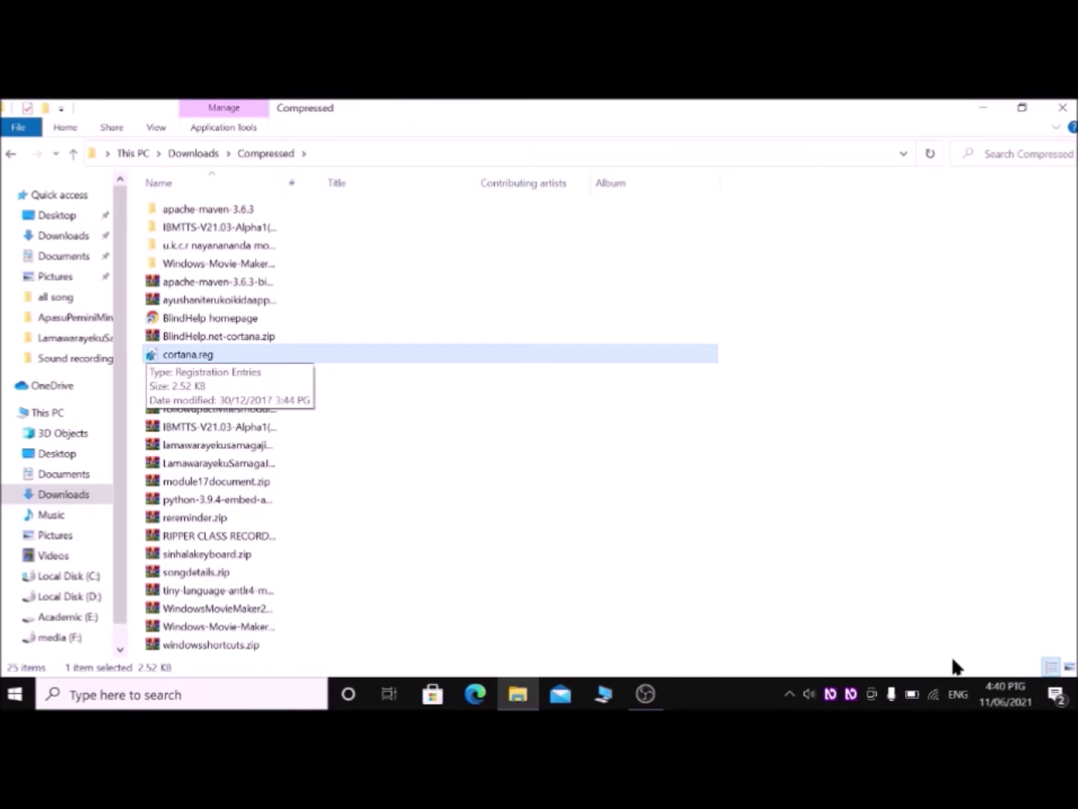
pyautogui.press('Up')
pyautogui.press('Down')
pyautogui.press('Down')
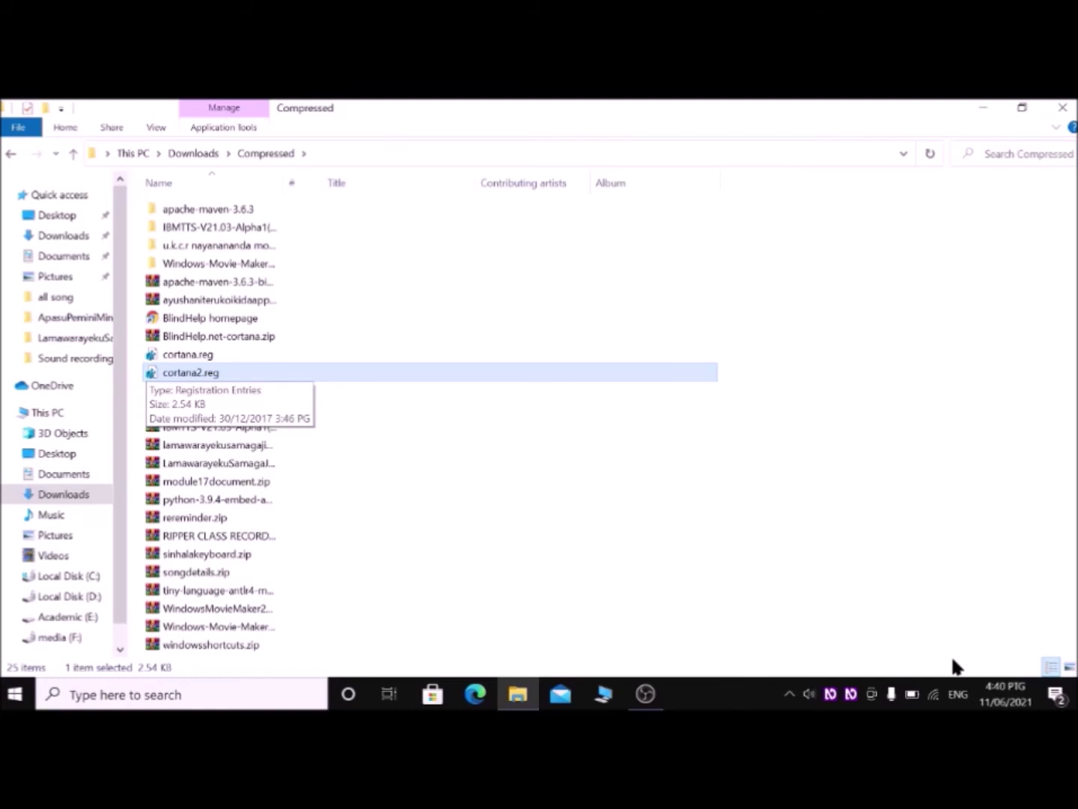
pyautogui.press('Up')
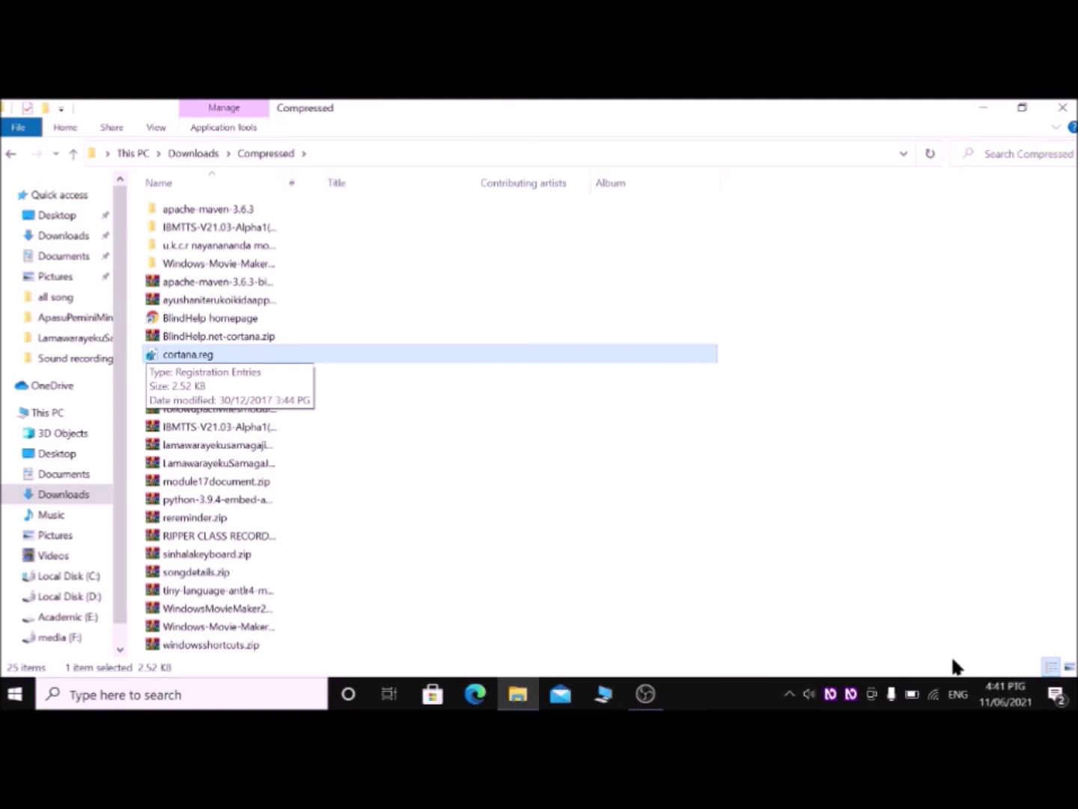
pyautogui.press('Down')
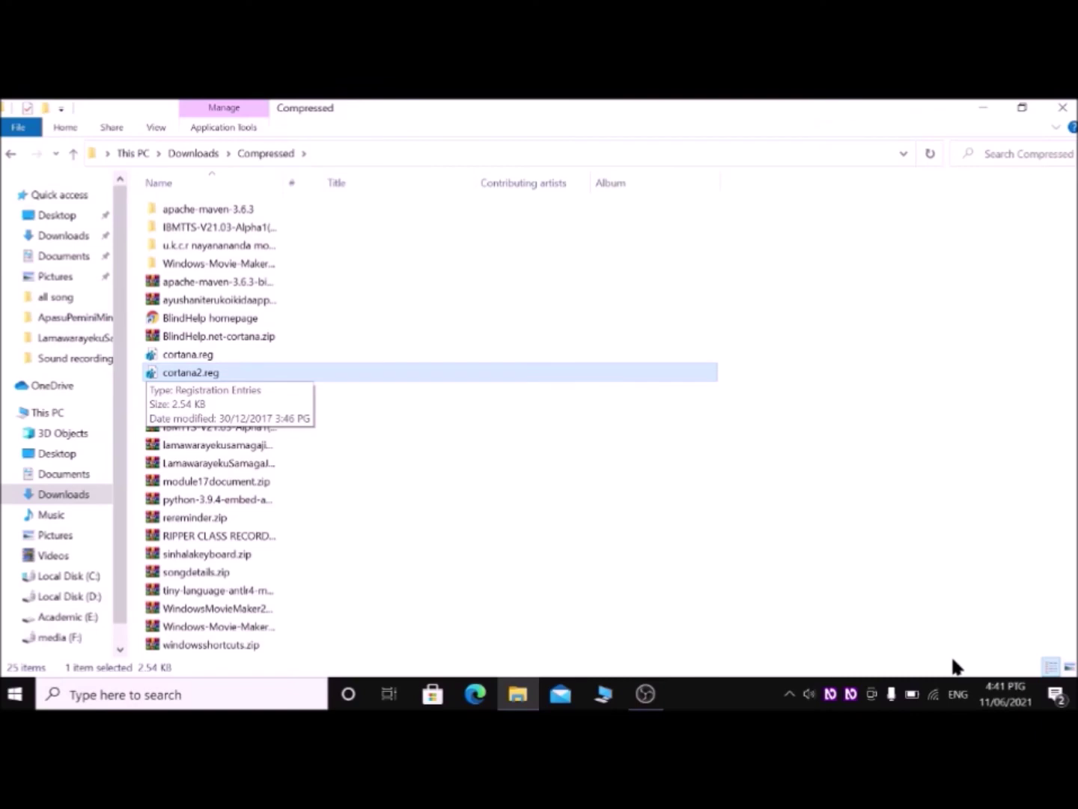
pyautogui.press('super+d')
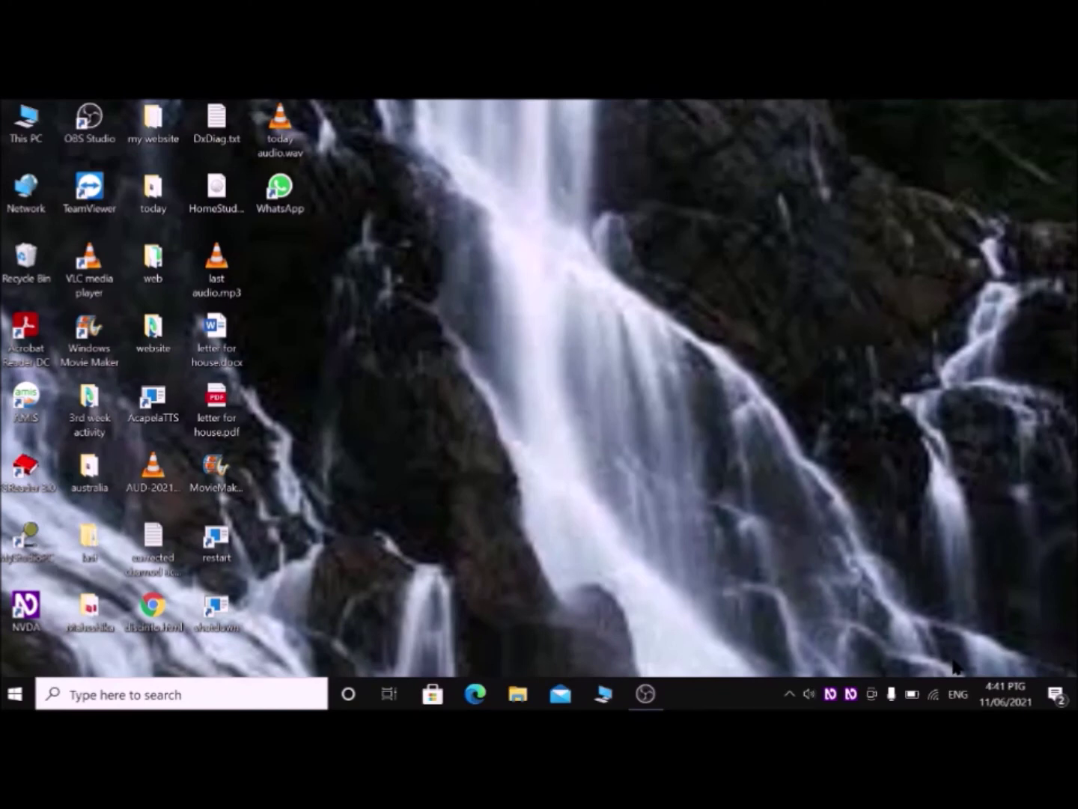
# Open NVDA Settings from the NVDA menu's Preferences submenu
pyautogui.press('Insert+n')
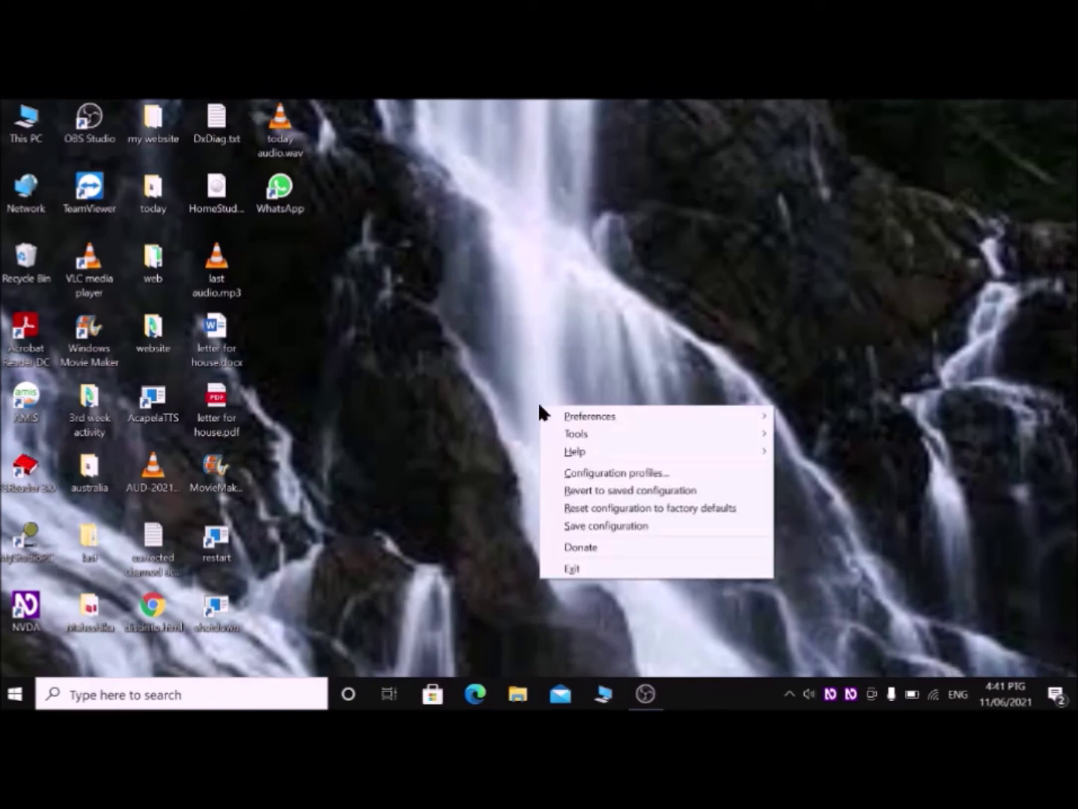
pyautogui.press('Down')
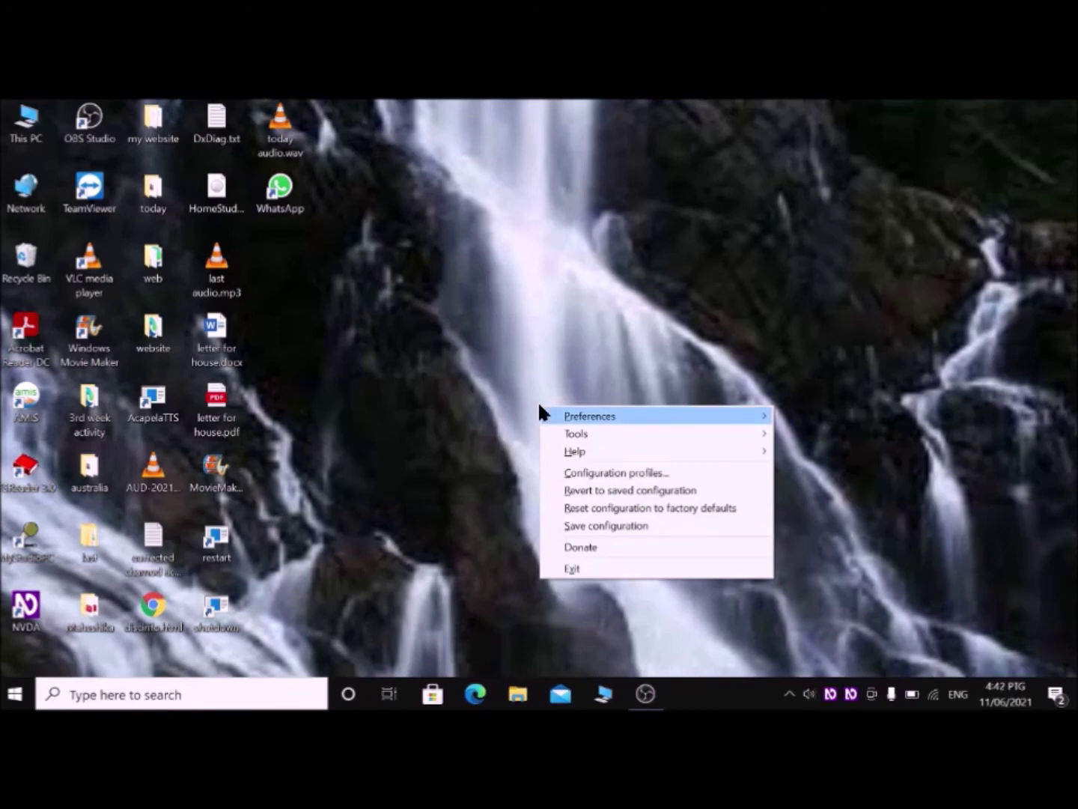
pyautogui.press('Right')
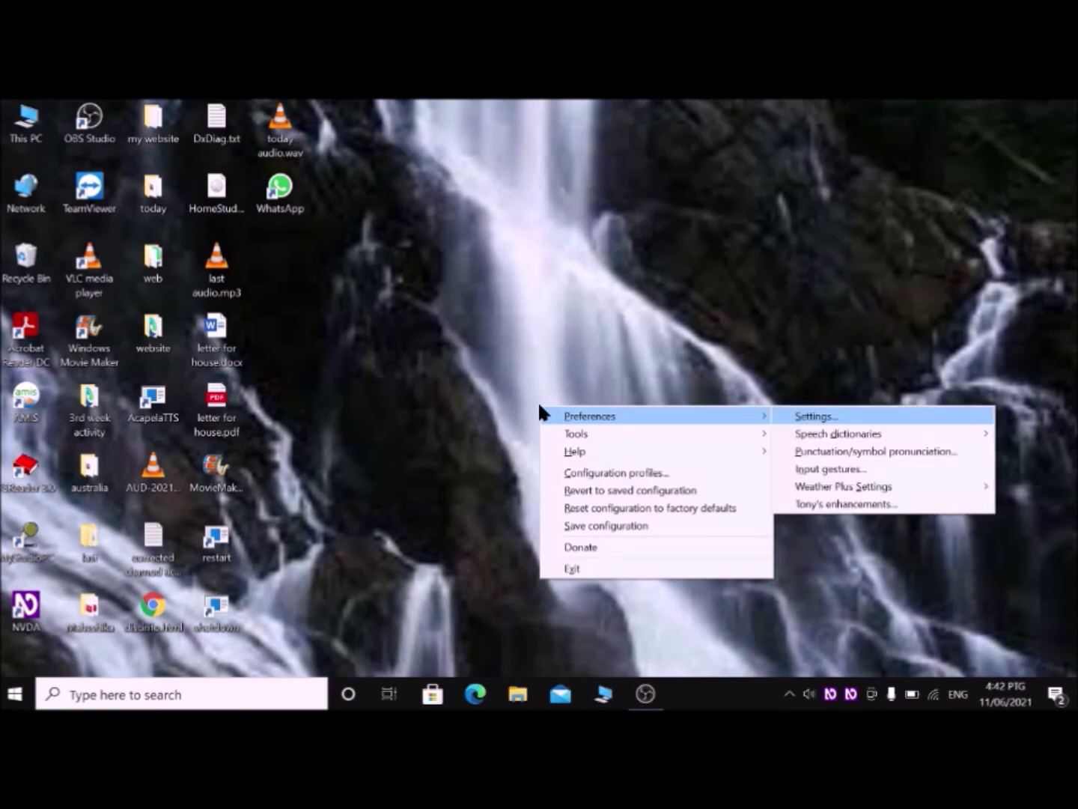
pyautogui.press('Return')
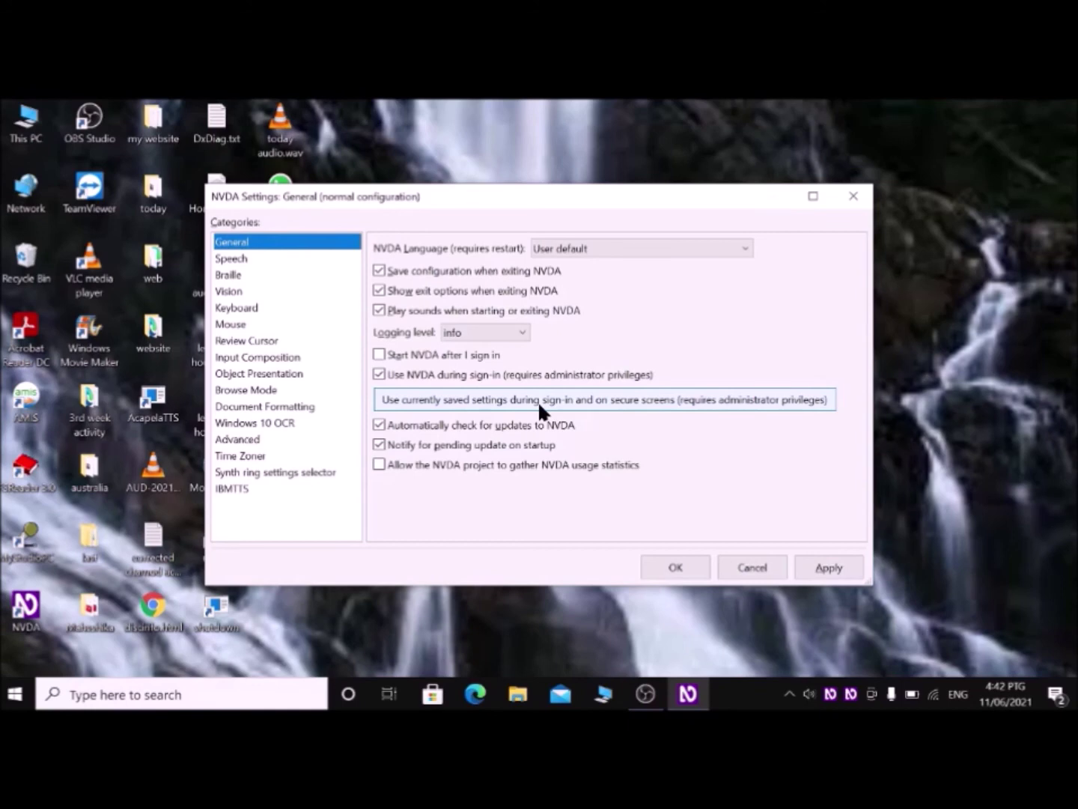
# In the Speech category, change the synthesizer to Microsoft Speech API version 5
pyautogui.hotkey('ctrl', 'Tab')
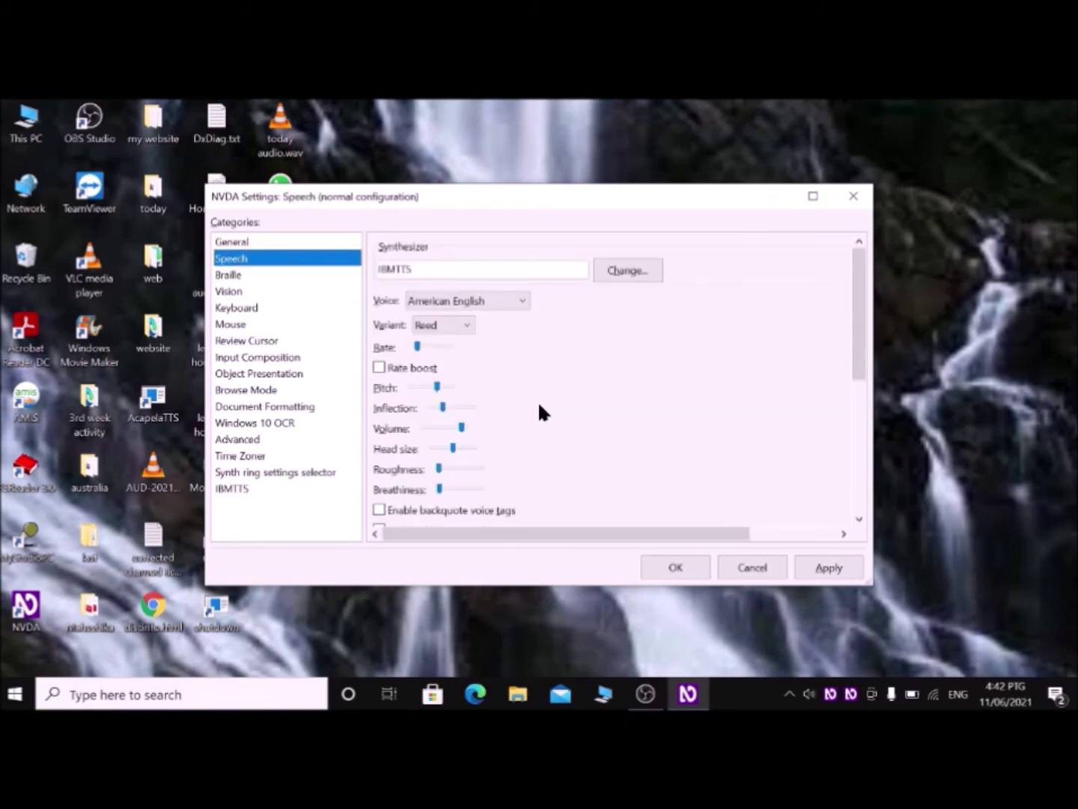
pyautogui.press('Tab')
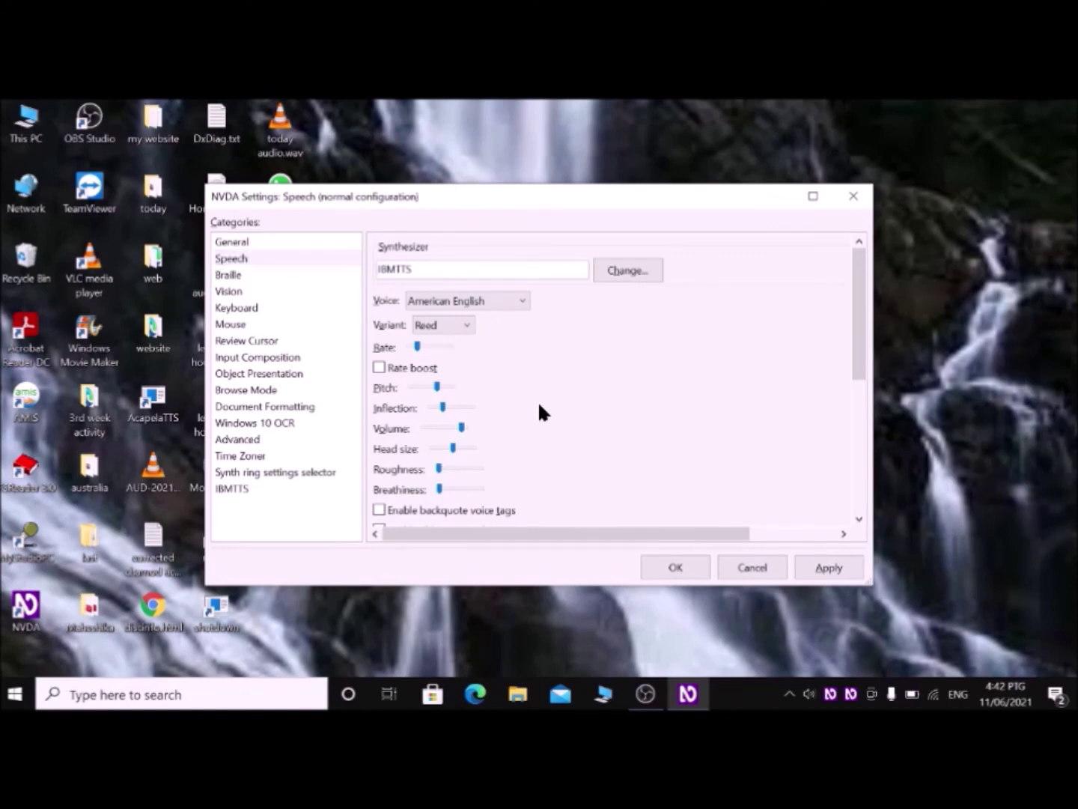
pyautogui.press('Tab')
pyautogui.press('Return')
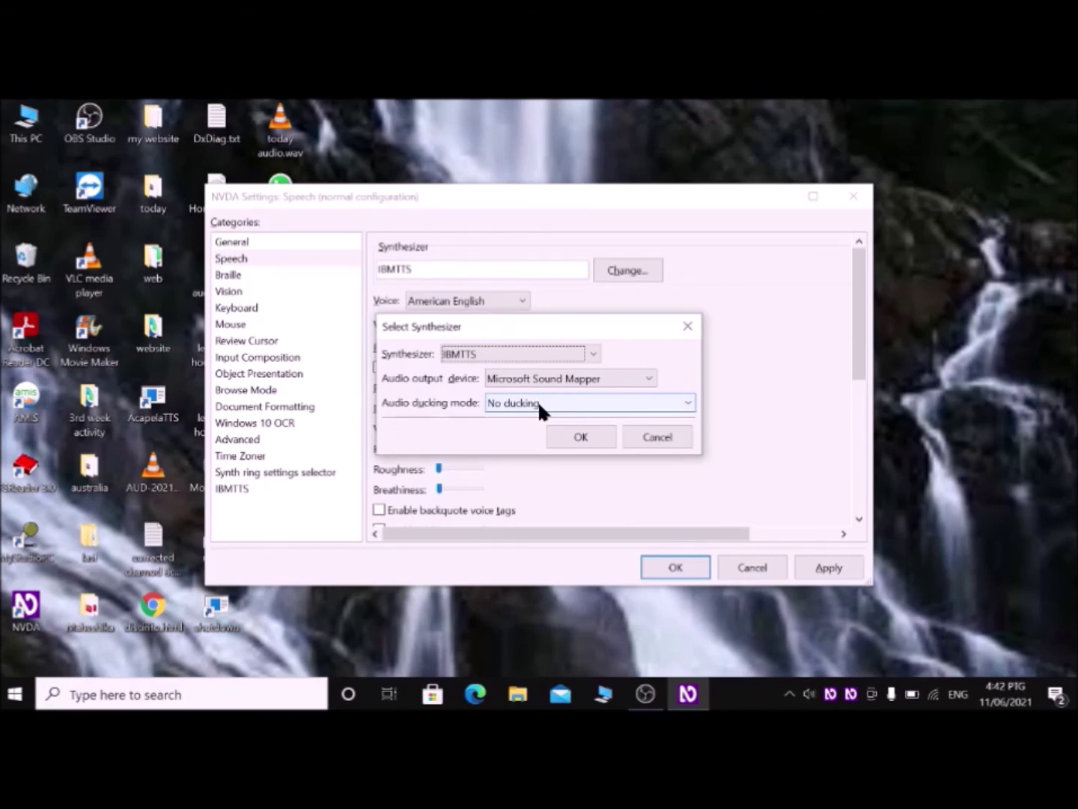
pyautogui.press('Down')
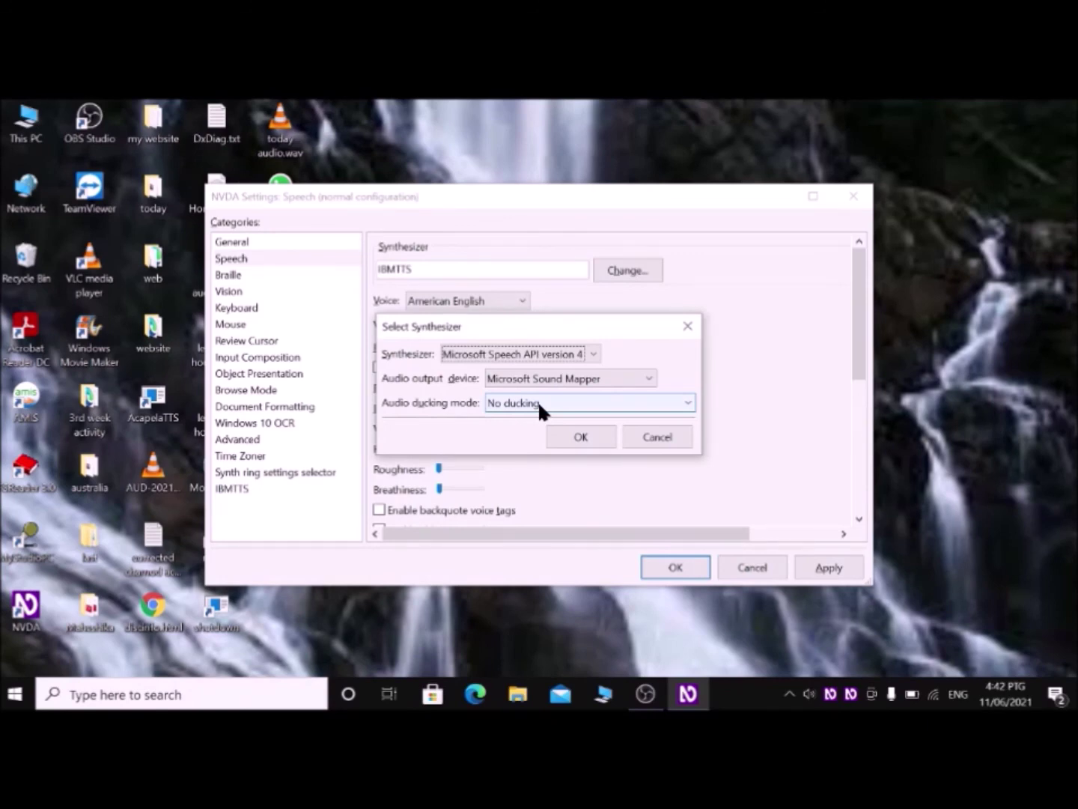
pyautogui.press('Down')
pyautogui.press('Tab')
pyautogui.press('Tab')
pyautogui.press('Tab')
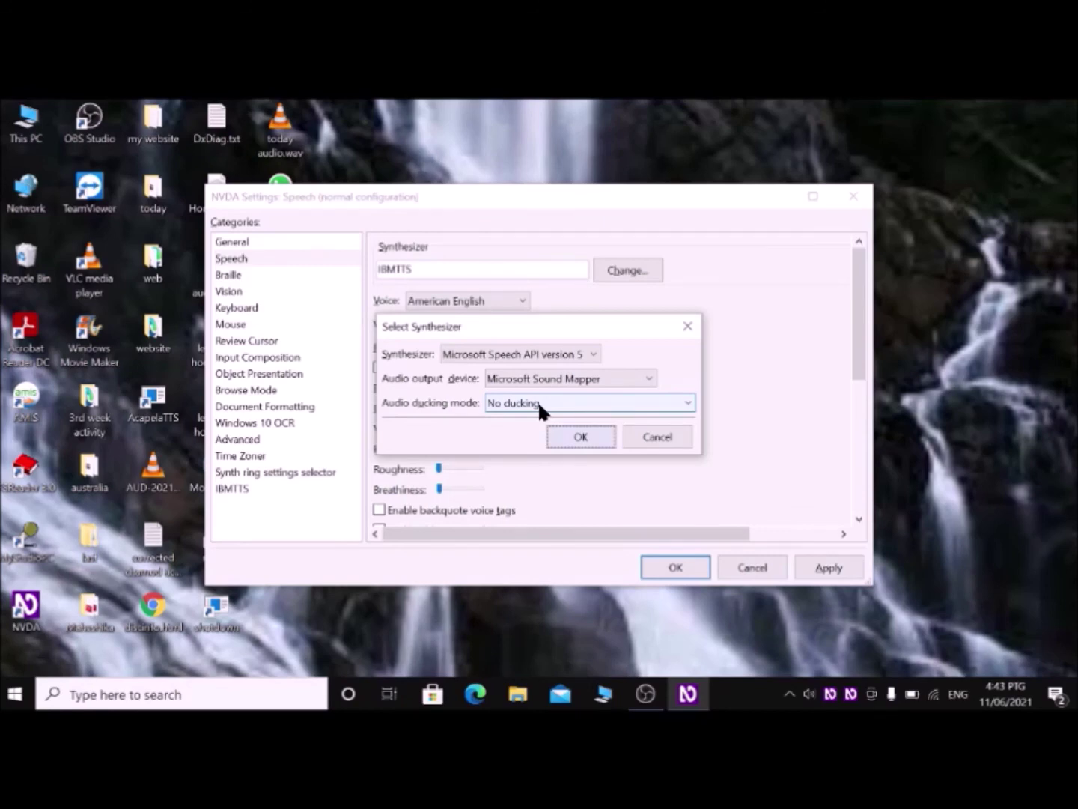
pyautogui.press('Return')
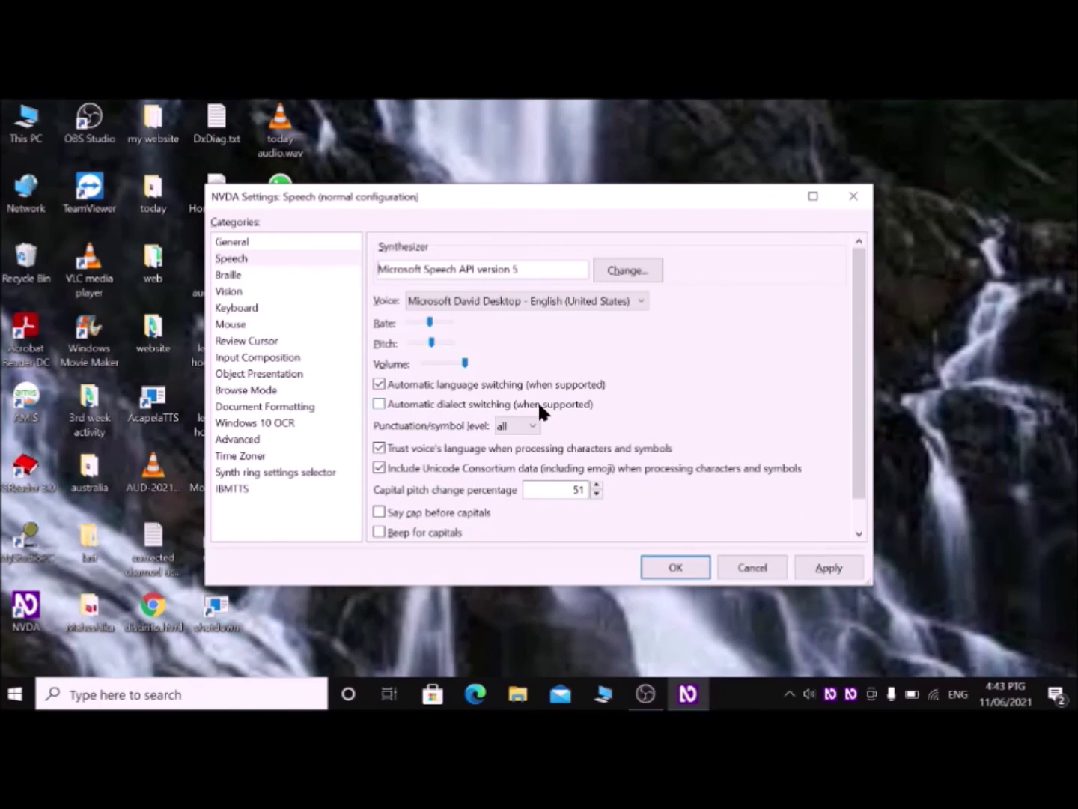
# Select Cortana in the Voice list, after briefly trying Microsoft David
pyautogui.press('Tab')
pyautogui.press('Tab')
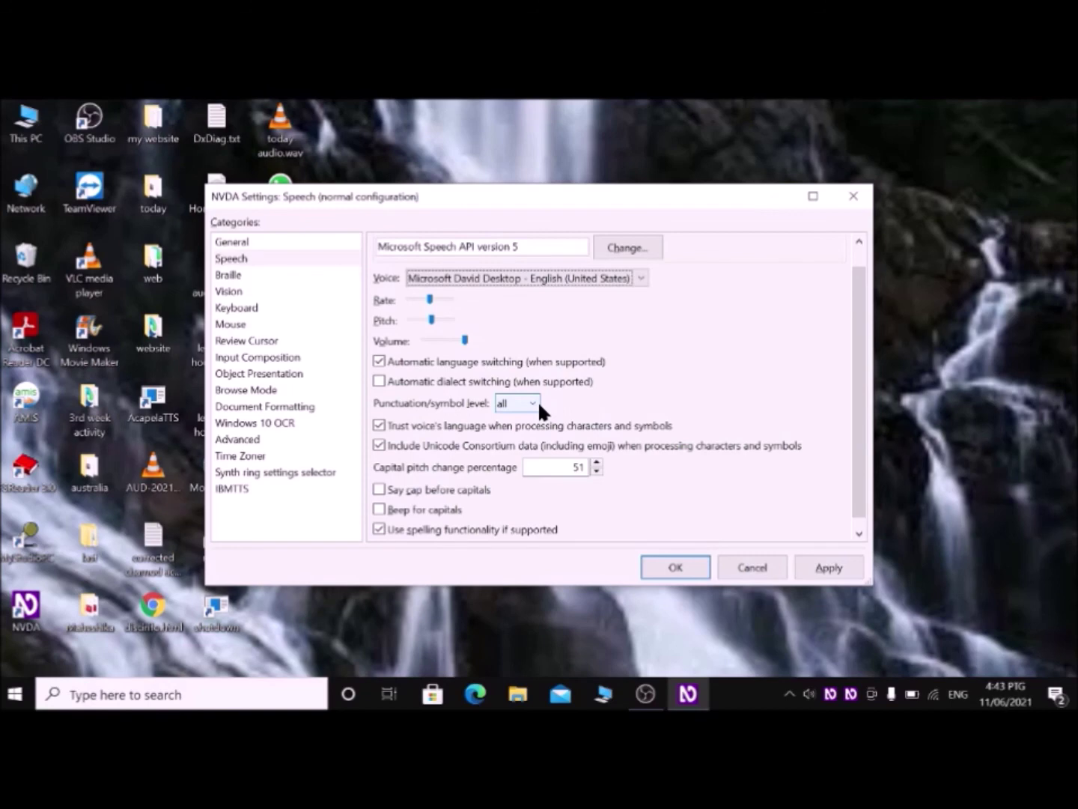
pyautogui.press('Down')
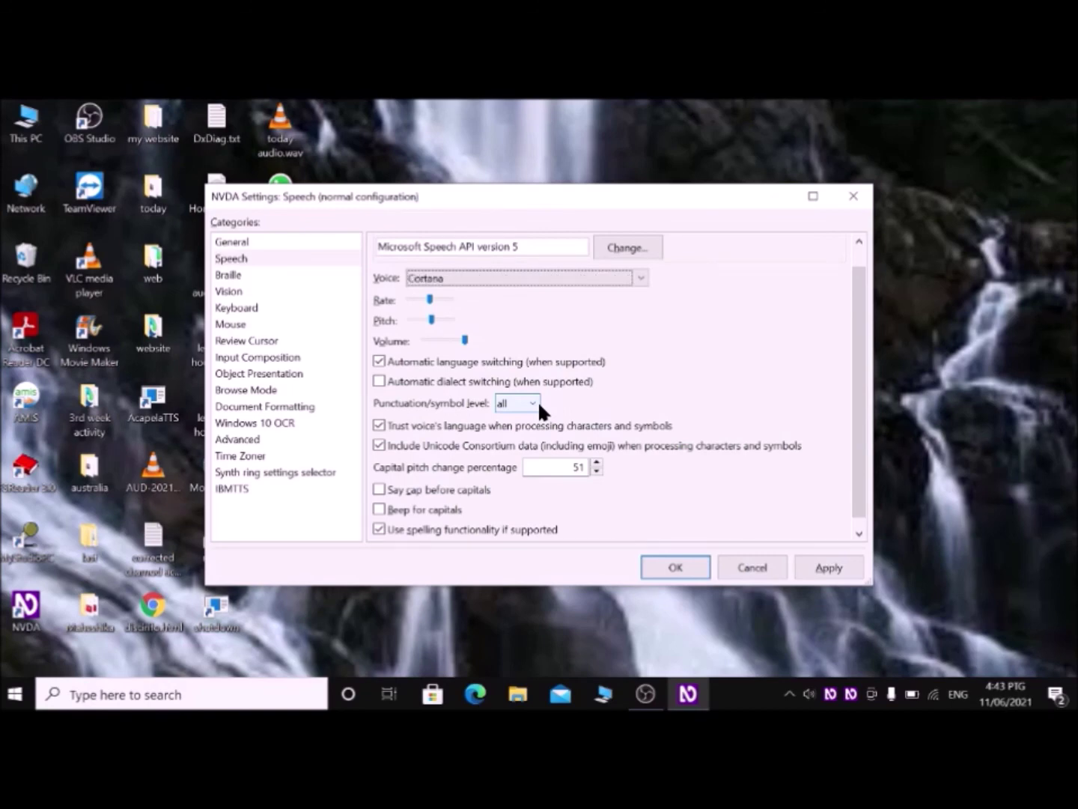
pyautogui.press('Up')
pyautogui.press('Down')
# Save the NVDA settings with Cortana as the voice and close the window
pyautogui.hotkey('shift', 'Tab')
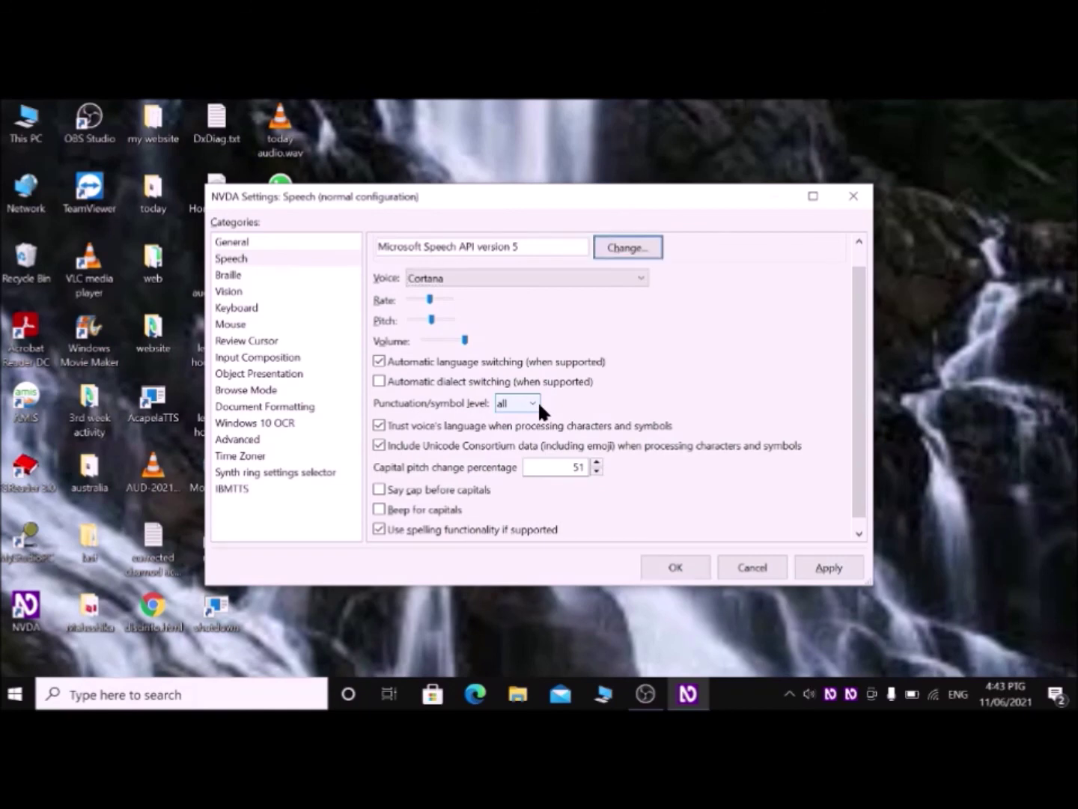
pyautogui.hotkey('shift', 'Tab')
pyautogui.hotkey('shift', 'Tab')
pyautogui.hotkey('shift', 'Tab')
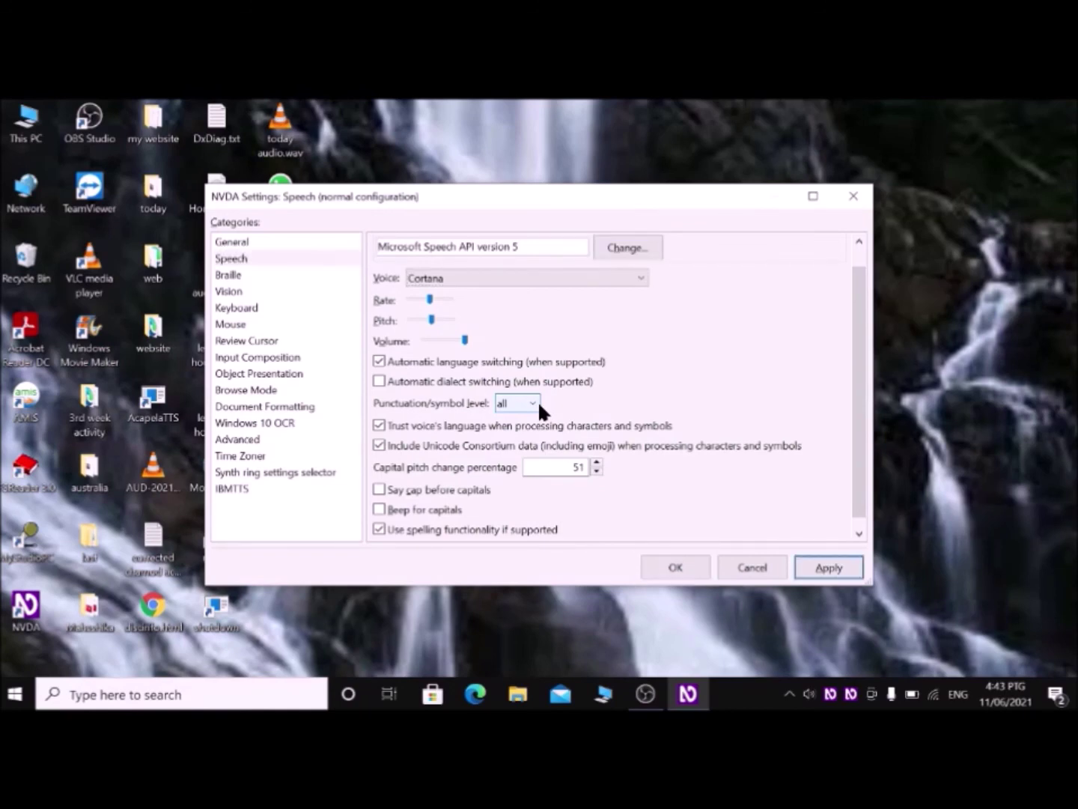
pyautogui.hotkey('shift', 'Tab')
pyautogui.hotkey('shift', 'Tab')
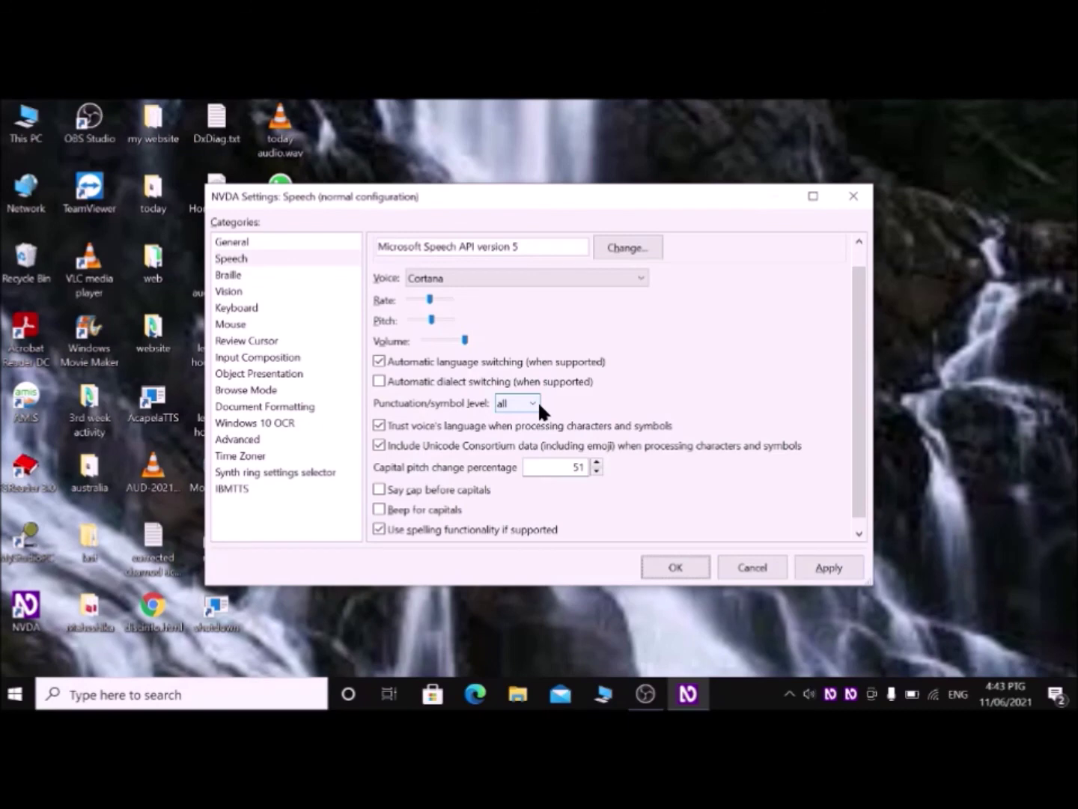
pyautogui.press('Return')
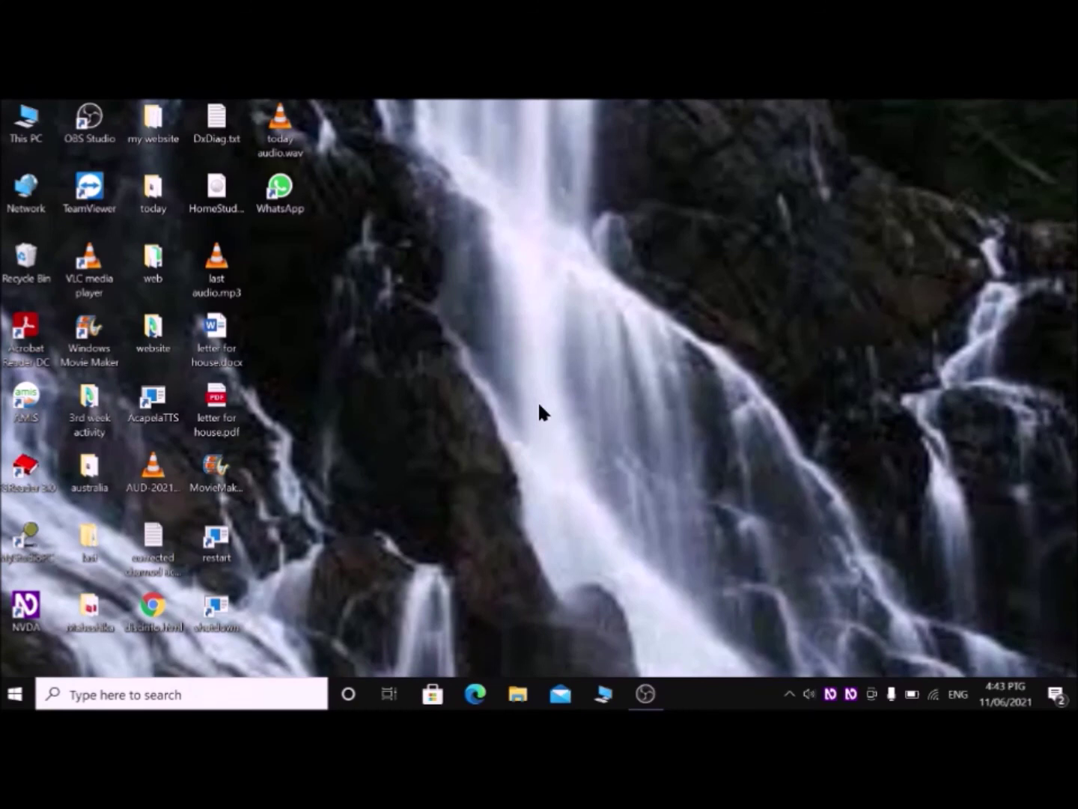
pyautogui.press('super')
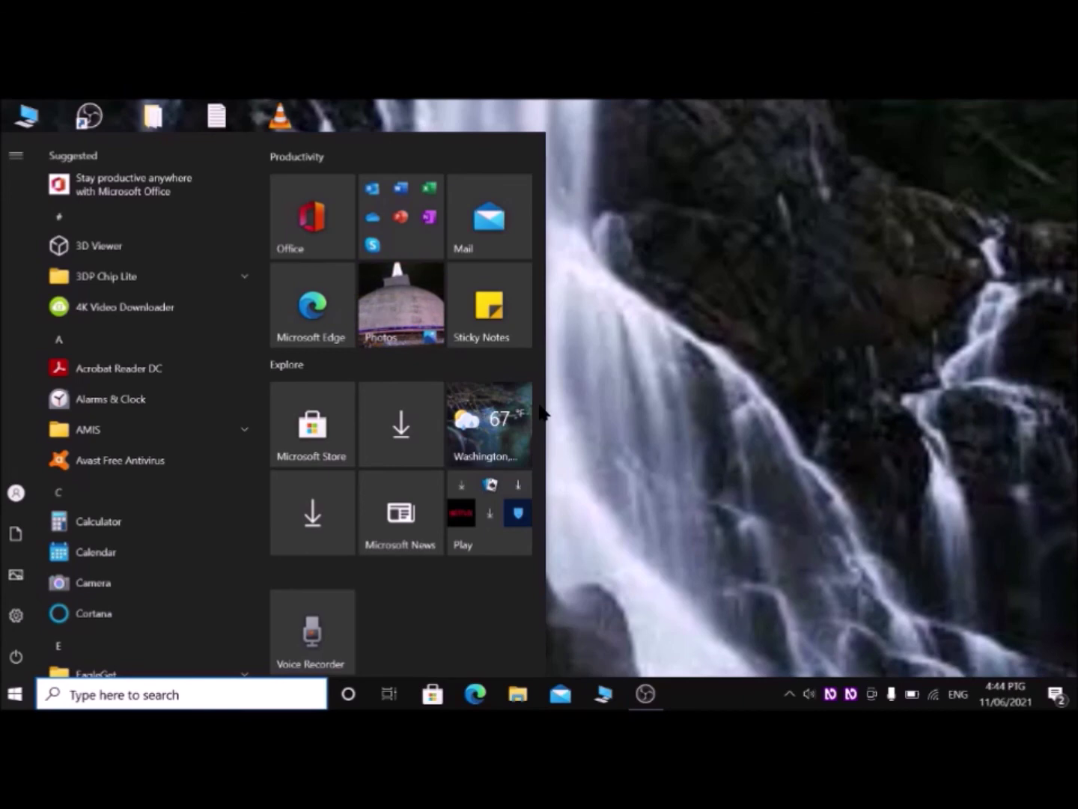
pyautogui.press('Escape')
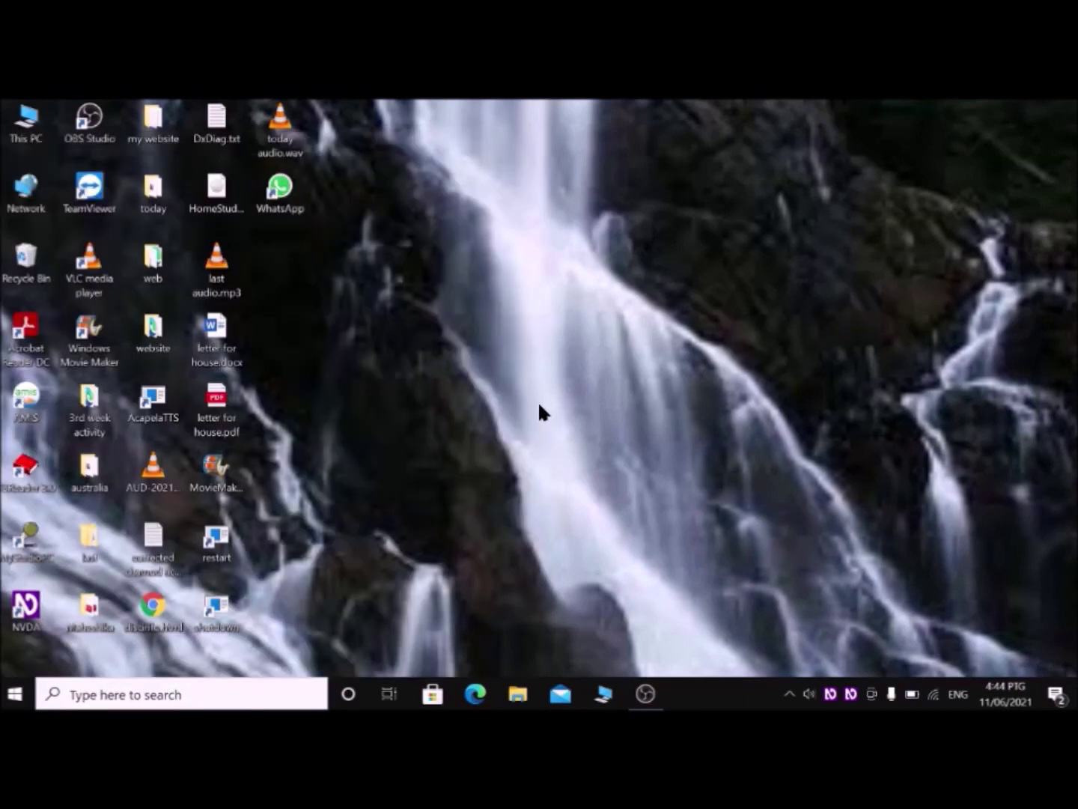